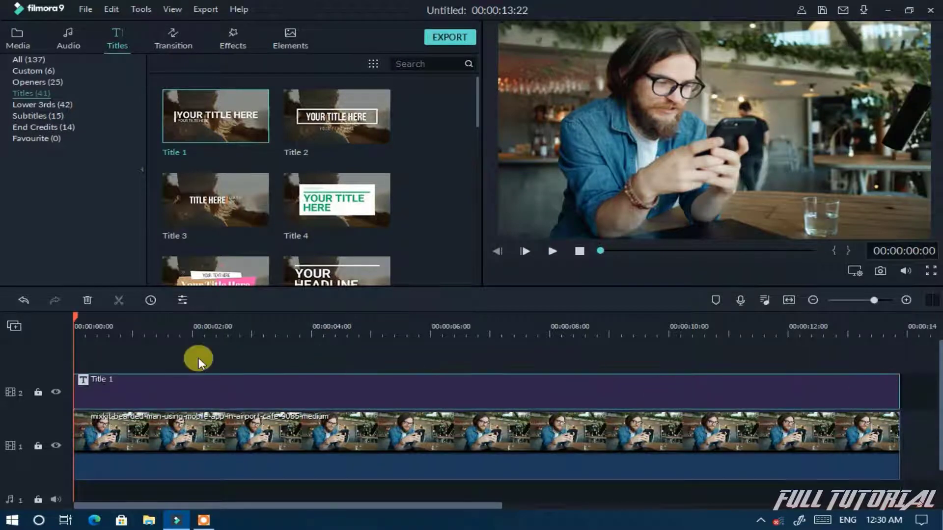
# Open the Title 1 clip on track 2 in the advanced text editor
pyautogui.doubleClick(335, 387)
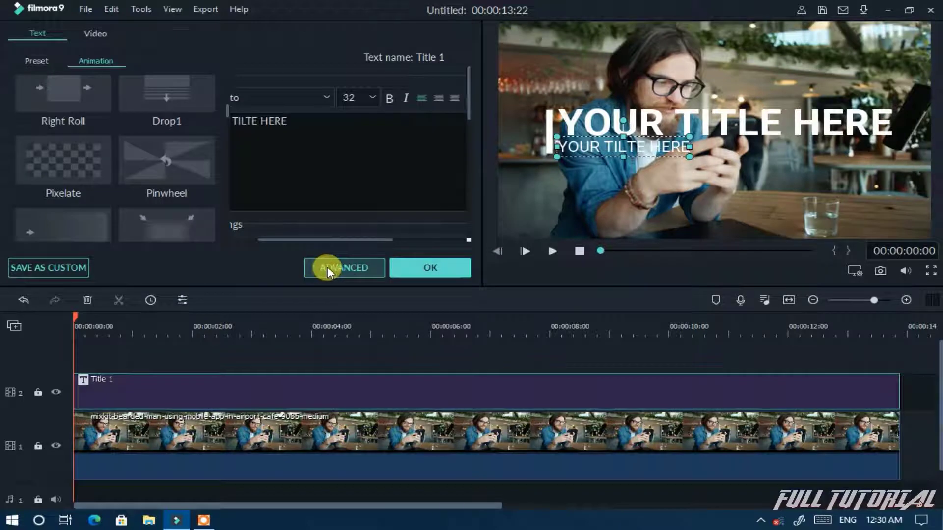
pyautogui.rightClick(244, 391)
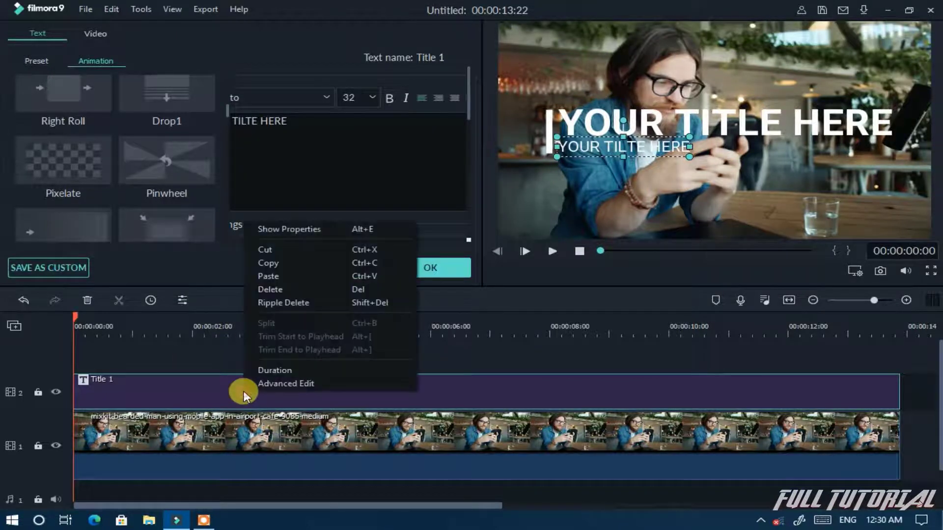
pyautogui.click(317, 384)
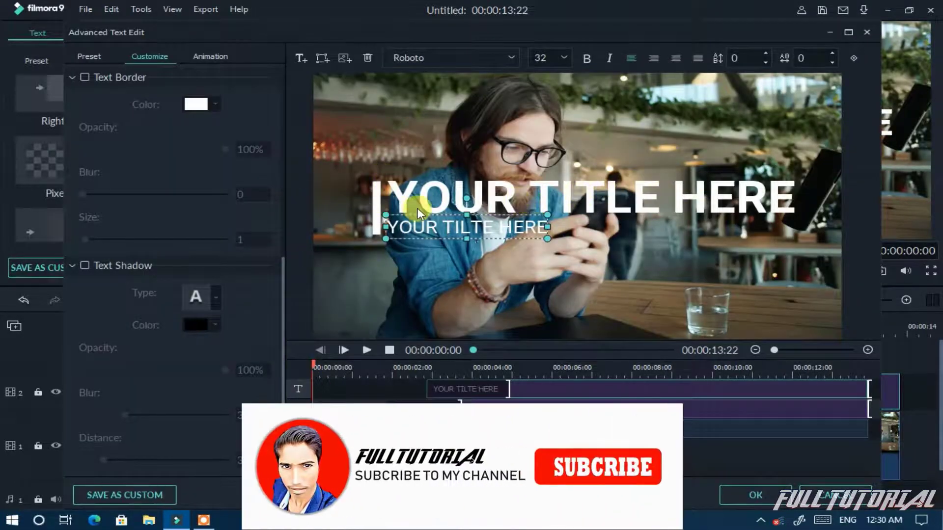
# Delete all default elements of the title: the large heading, the vertical bar and the small subtitle
pyautogui.click(418, 212)
pyautogui.click(367, 58)
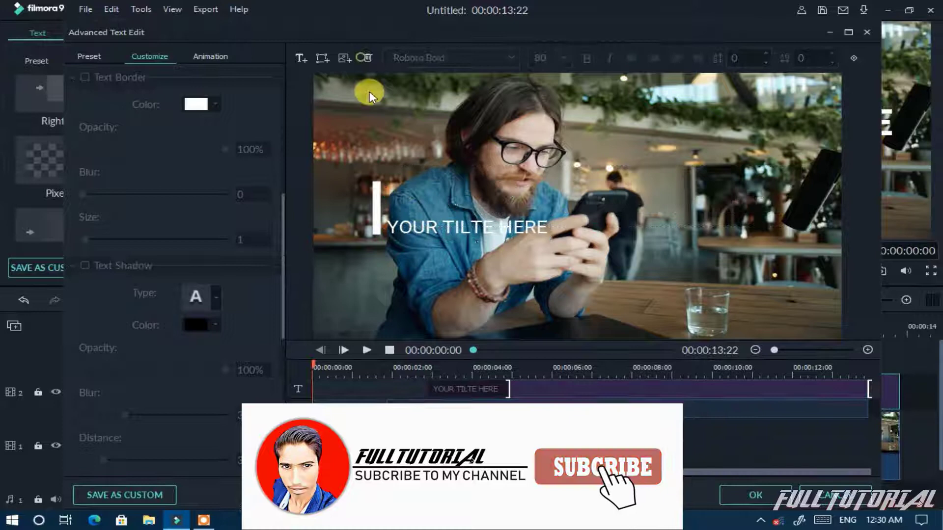
pyautogui.click(373, 206)
pyautogui.click(367, 58)
pyautogui.click(415, 223)
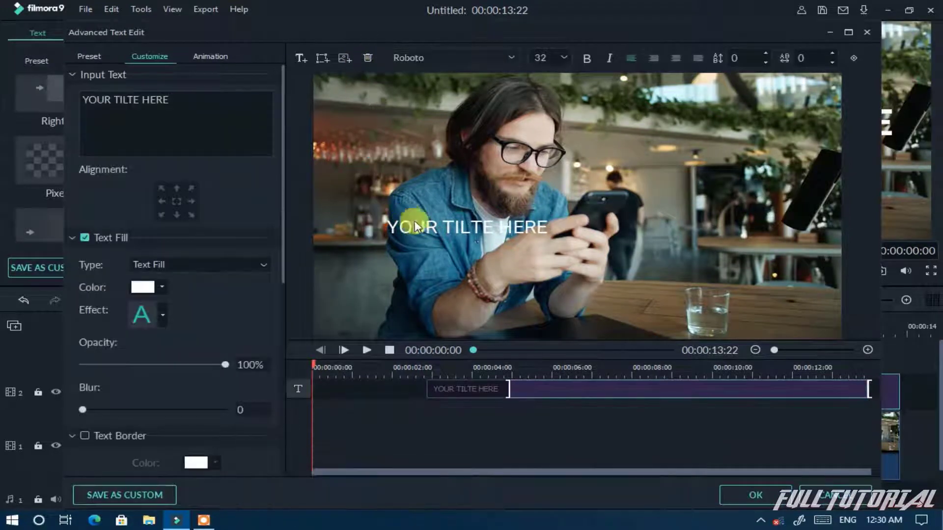
pyautogui.click(368, 57)
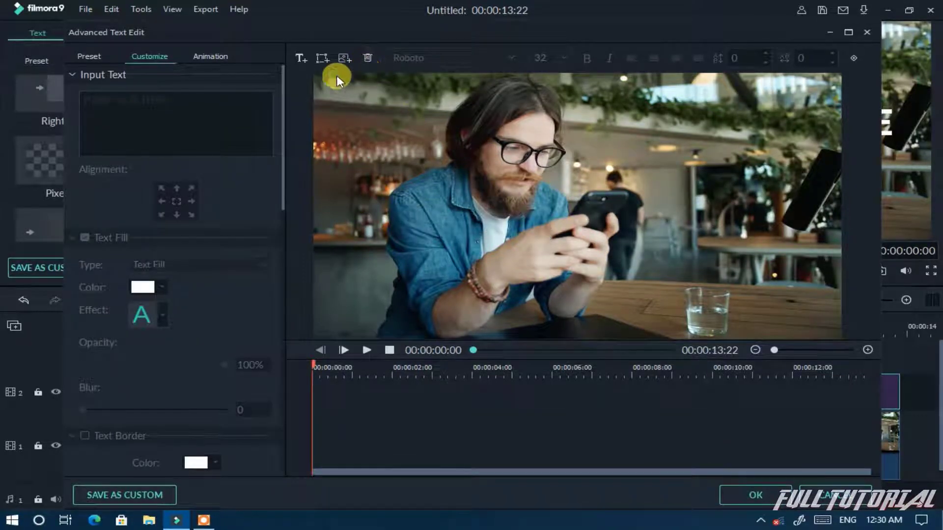
# Add a rectangular speech bubble shape and place it beside the man's head, above his phone
pyautogui.click(322, 58)
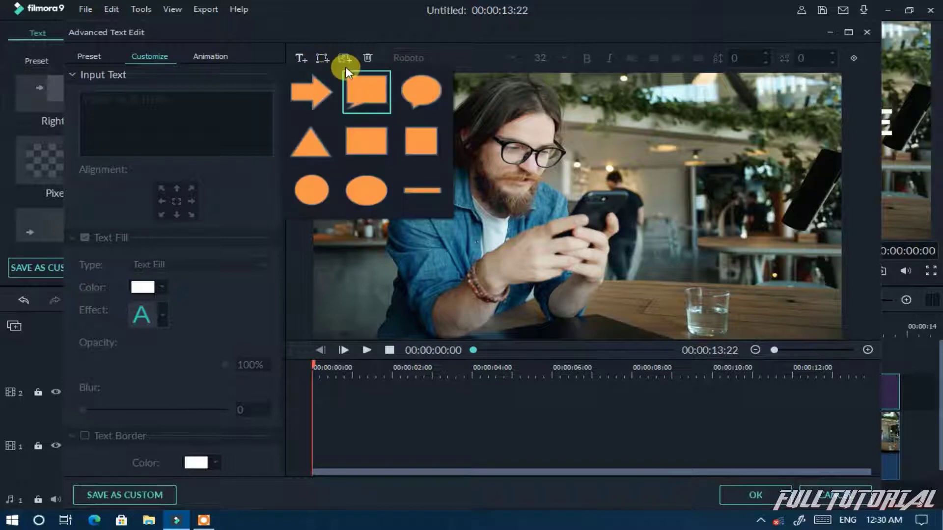
pyautogui.click(366, 95)
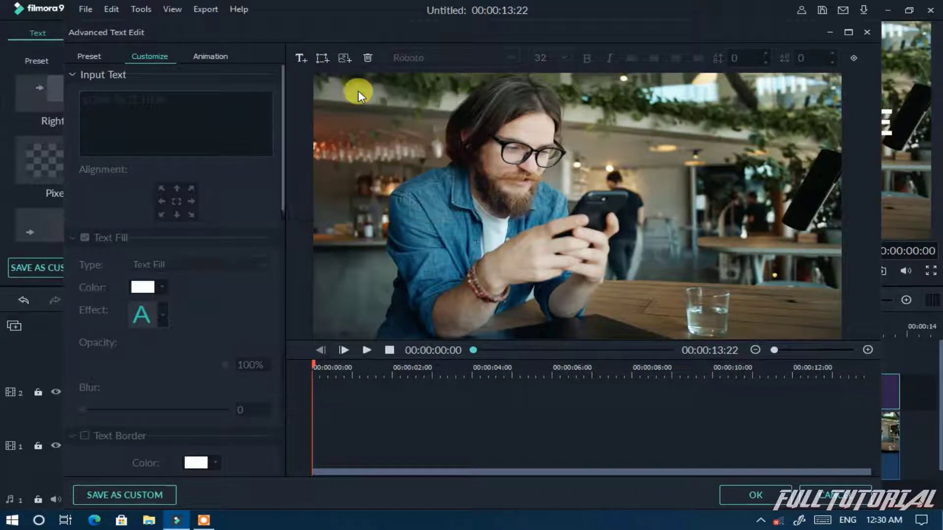
pyautogui.moveTo(566, 219); pyautogui.dragTo(688, 173)
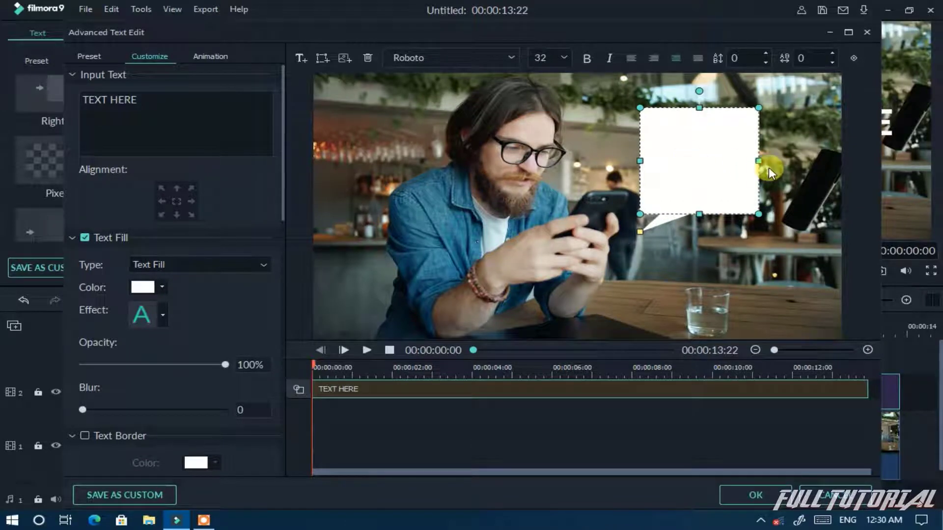
# Reshape the speech bubble into a wide, thin box and shift it slightly down toward the phone
pyautogui.moveTo(758, 158); pyautogui.dragTo(811, 158)
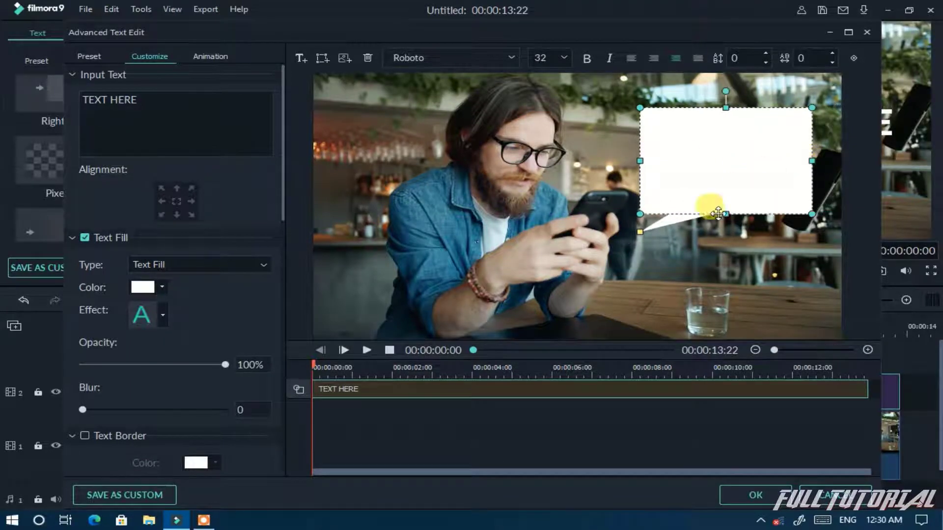
pyautogui.moveTo(726, 214); pyautogui.dragTo(719, 149)
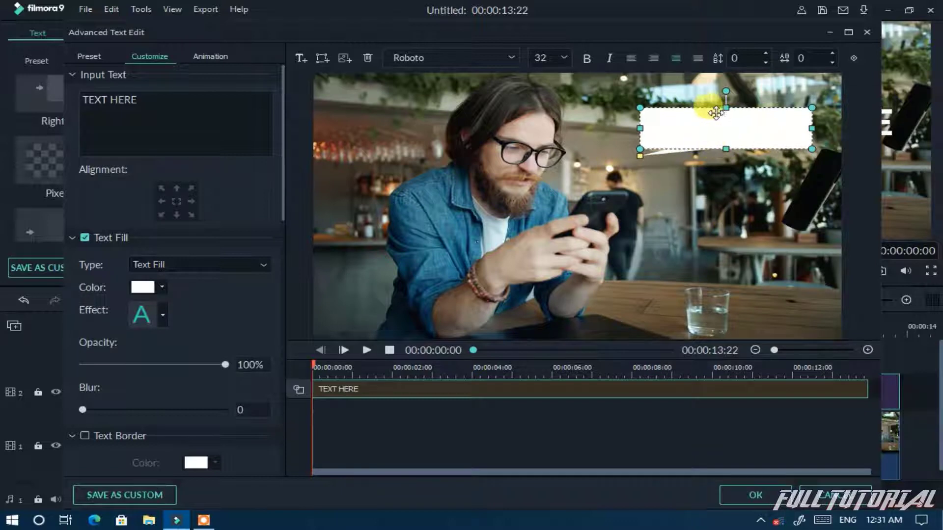
pyautogui.moveTo(729, 109); pyautogui.dragTo(725, 125)
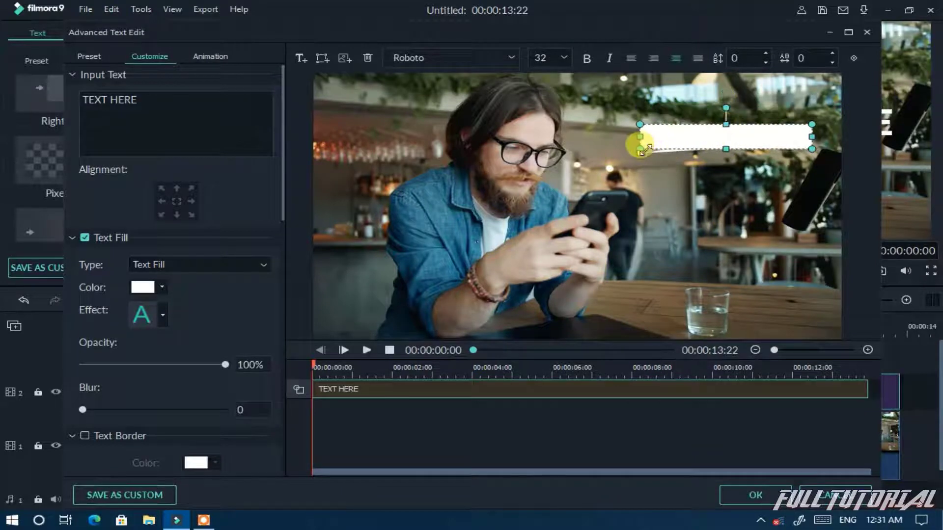
pyautogui.moveTo(661, 140); pyautogui.dragTo(647, 156)
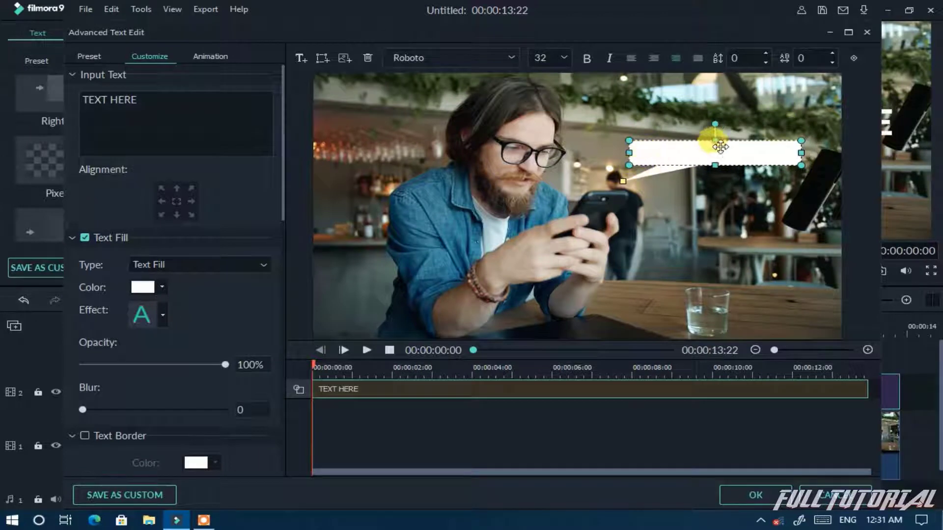
# Replace the speech bubble's placeholder text with "How Are You"
pyautogui.click(169, 99)
pyautogui.hotkey('ctrl', 'z')
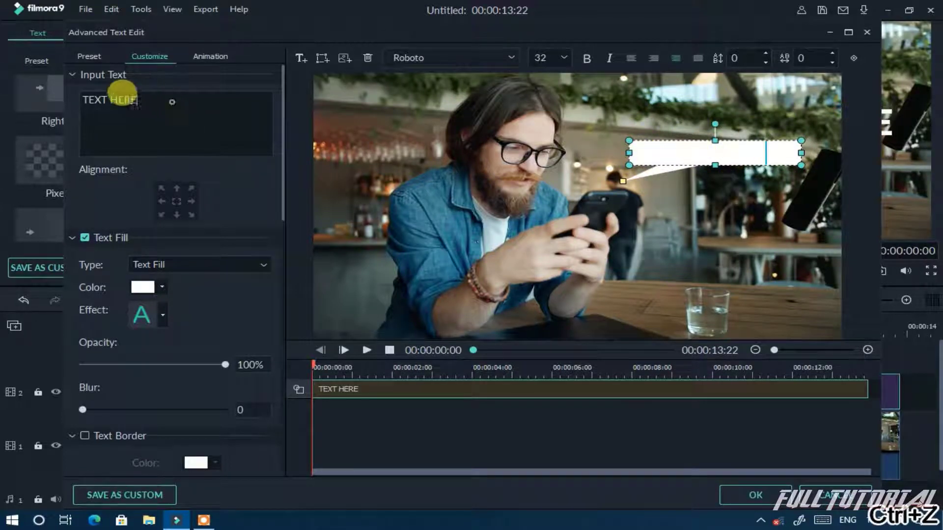
pyautogui.moveTo(127, 98); pyautogui.dragTo(31, 86)
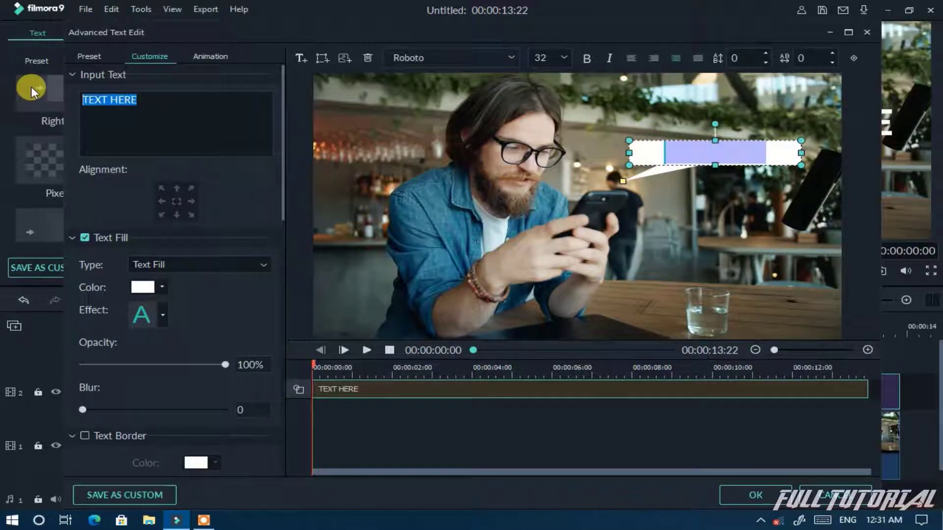
pyautogui.write('H')
pyautogui.press('BackSpace')
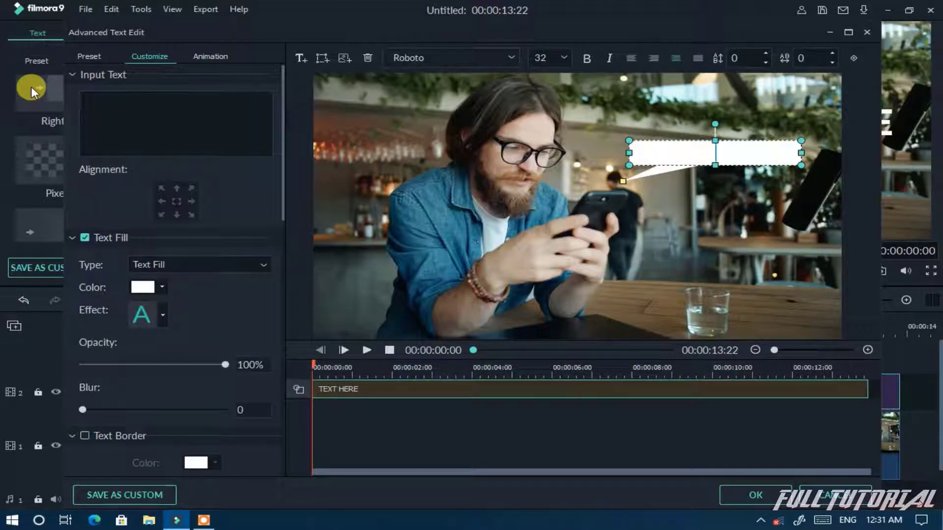
pyautogui.write('How Are You')
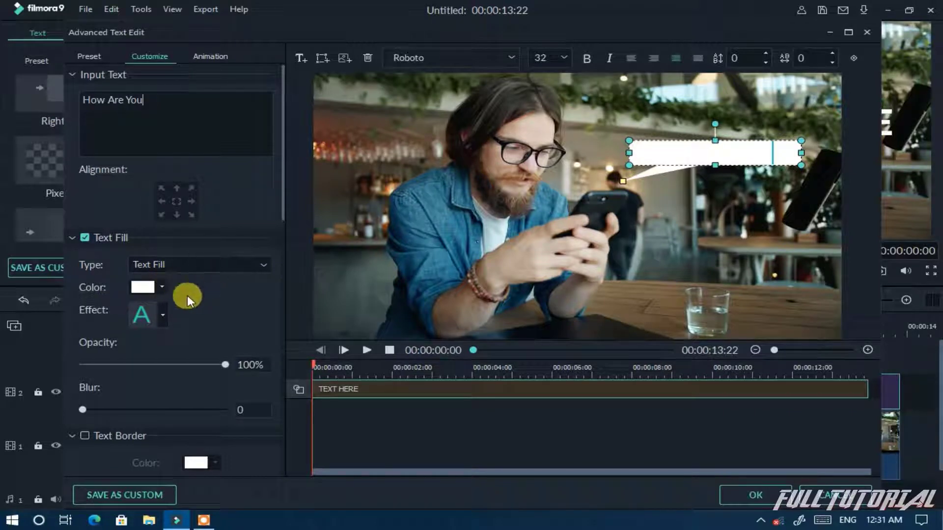
# Lower the speech bubble's shape fill opacity to 40%
pyautogui.scroll(-1, 143, 289)
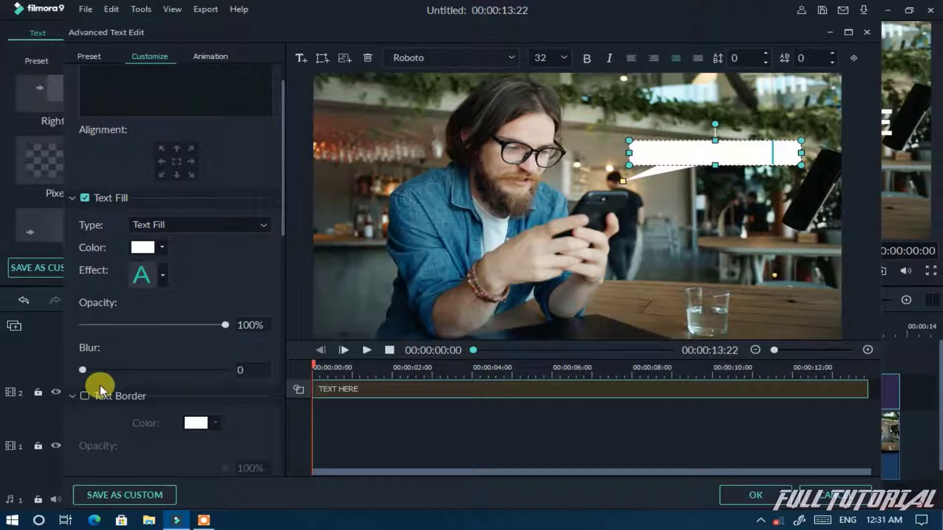
pyautogui.scroll(-3, 99, 385)
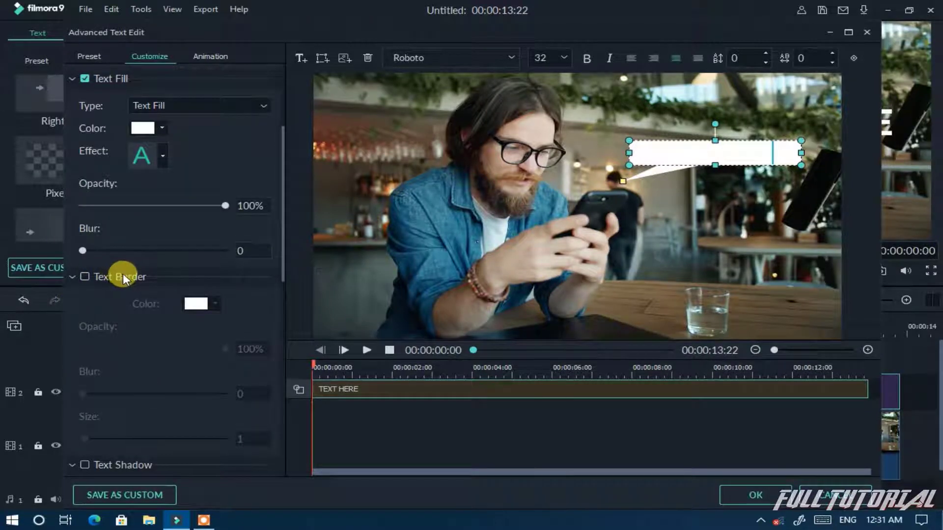
pyautogui.scroll(-5, 143, 352)
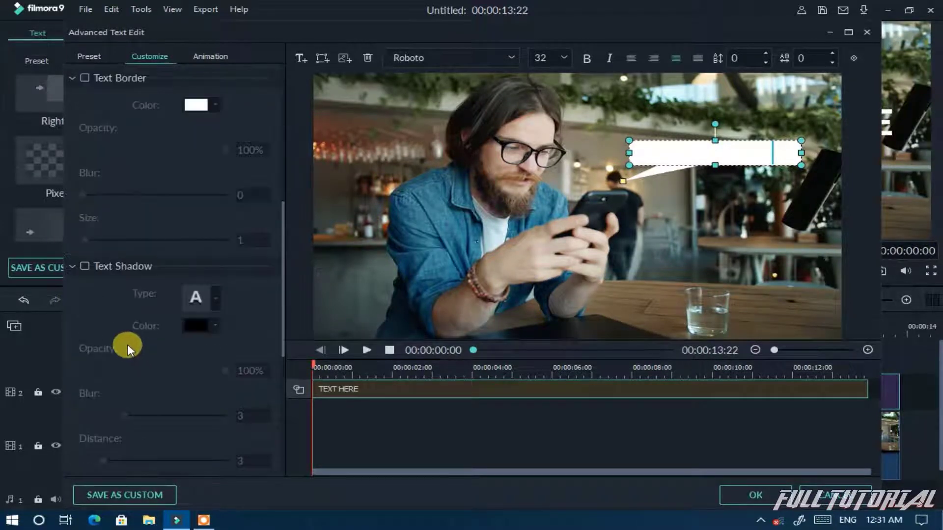
pyautogui.scroll(-6, 191, 337)
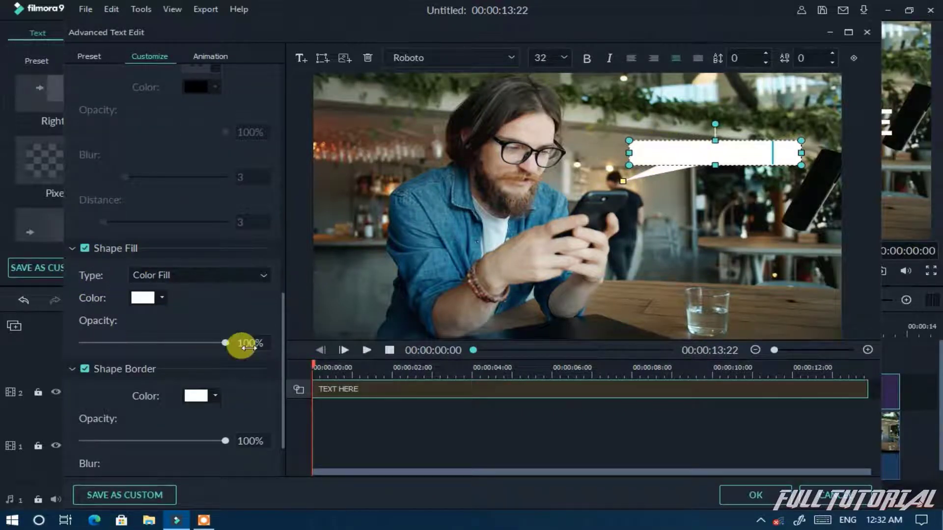
pyautogui.moveTo(219, 344); pyautogui.dragTo(140, 343)
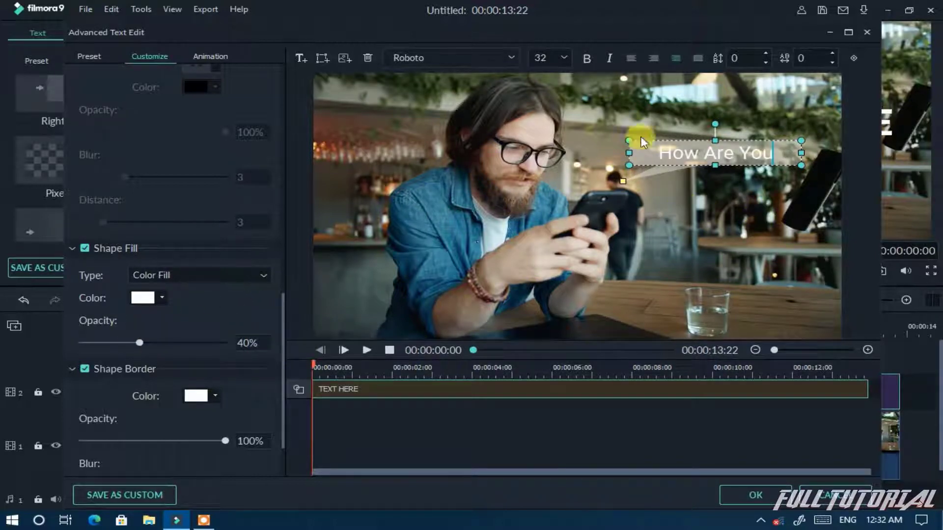
# Set the speech bubble's shape border size to 2 and deselect the shape
pyautogui.scroll(-1, 163, 398)
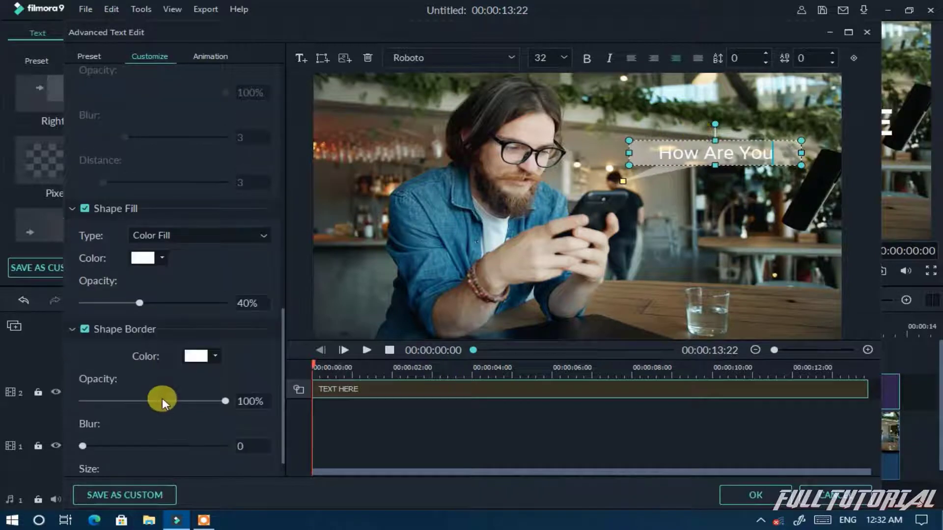
pyautogui.scroll(-1, 148, 351)
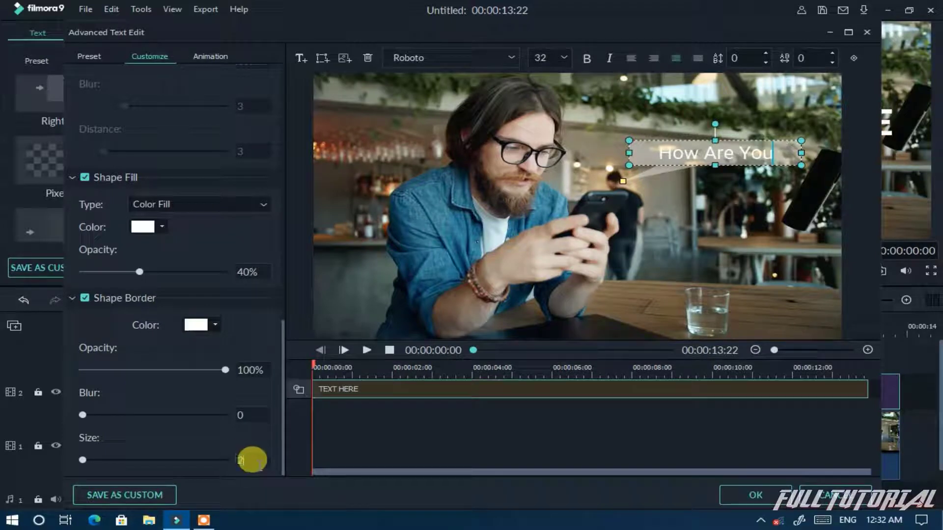
pyautogui.moveTo(240, 460); pyautogui.dragTo(246, 460)
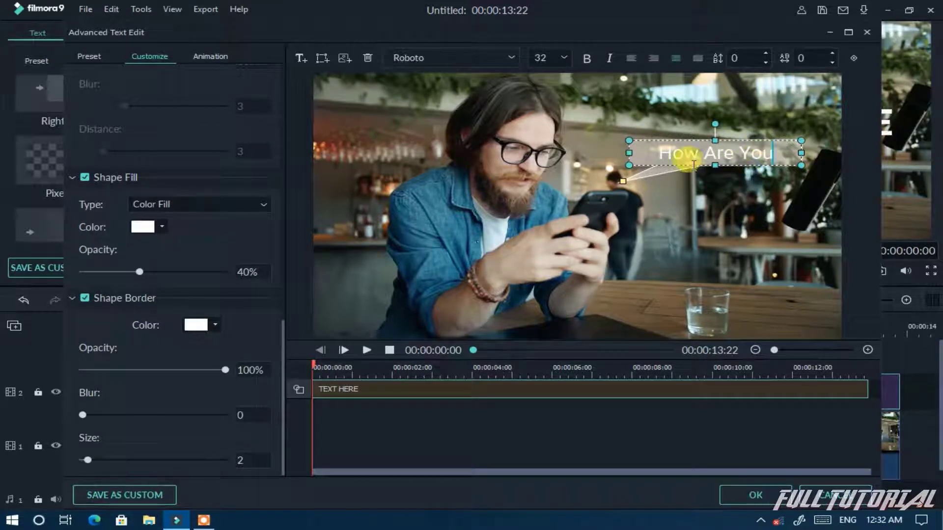
pyautogui.click(747, 191)
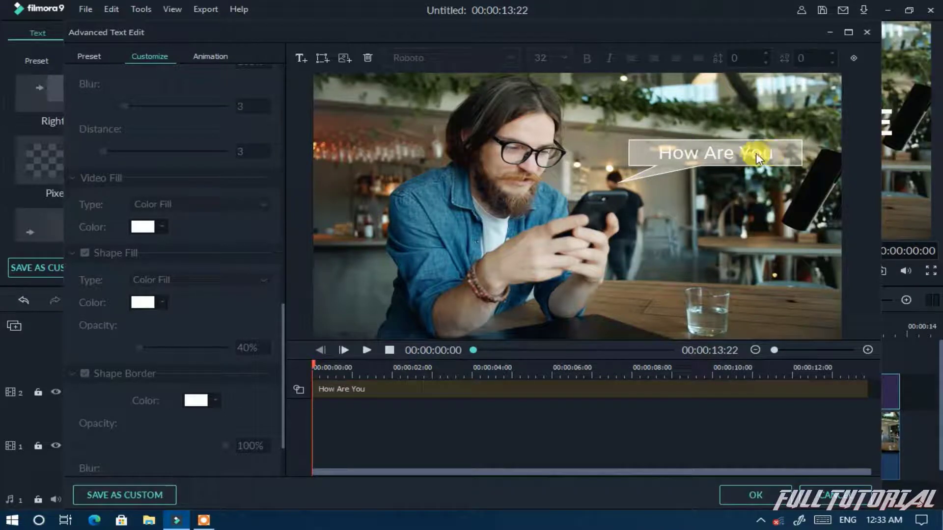
# Apply the Type Writer animation to the "How Are You" speech bubble
pyautogui.click(708, 159)
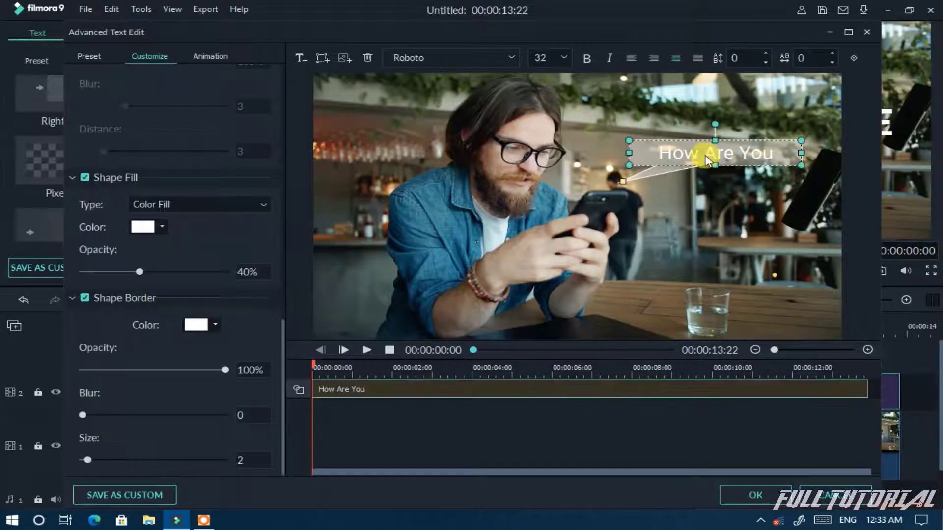
pyautogui.click(209, 54)
pyautogui.scroll(5, 176, 133)
pyautogui.click(74, 186)
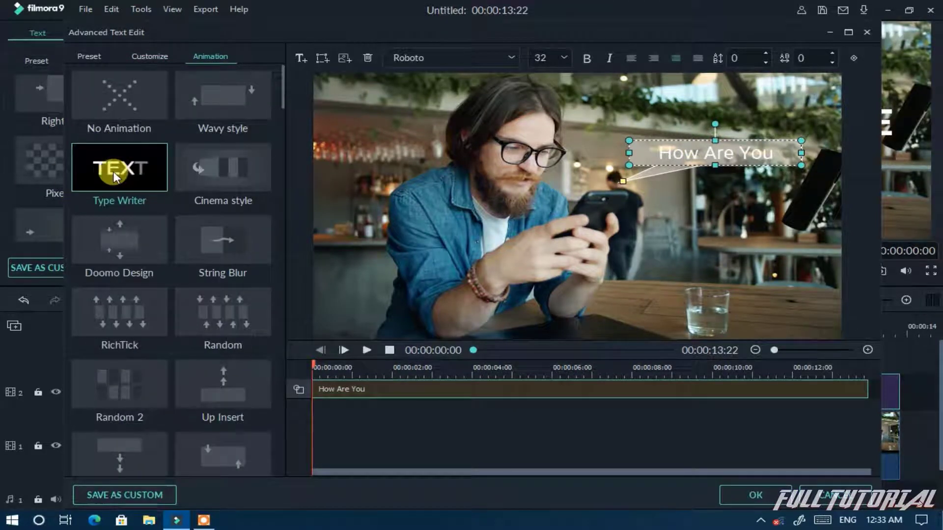
pyautogui.click(116, 174)
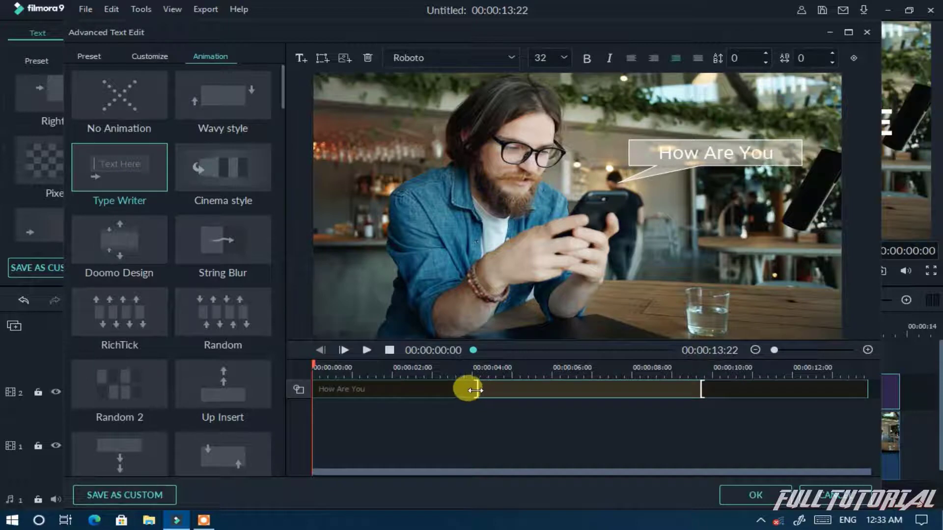
# Shorten the animation's intro to about one second, extend its end marker to the clip's end, and preview it
pyautogui.moveTo(471, 390); pyautogui.dragTo(355, 386)
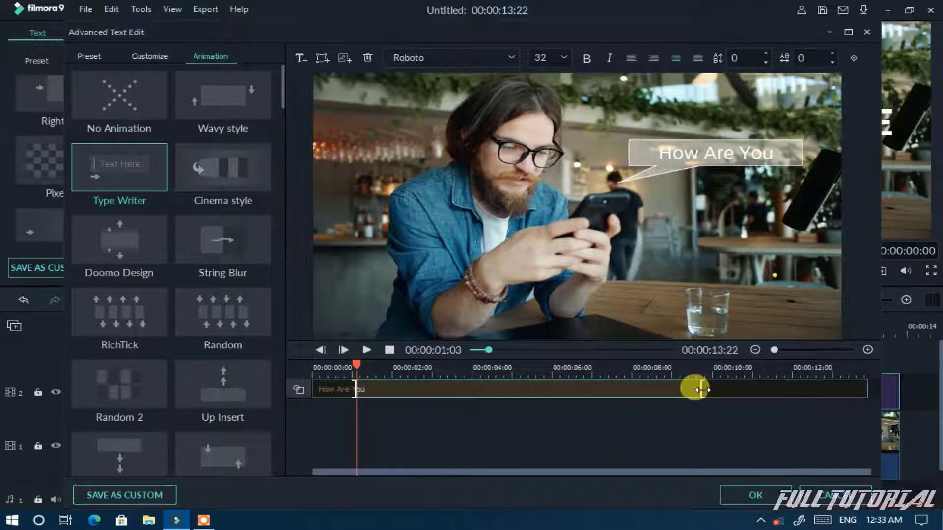
pyautogui.moveTo(701, 389); pyautogui.dragTo(313, 367)
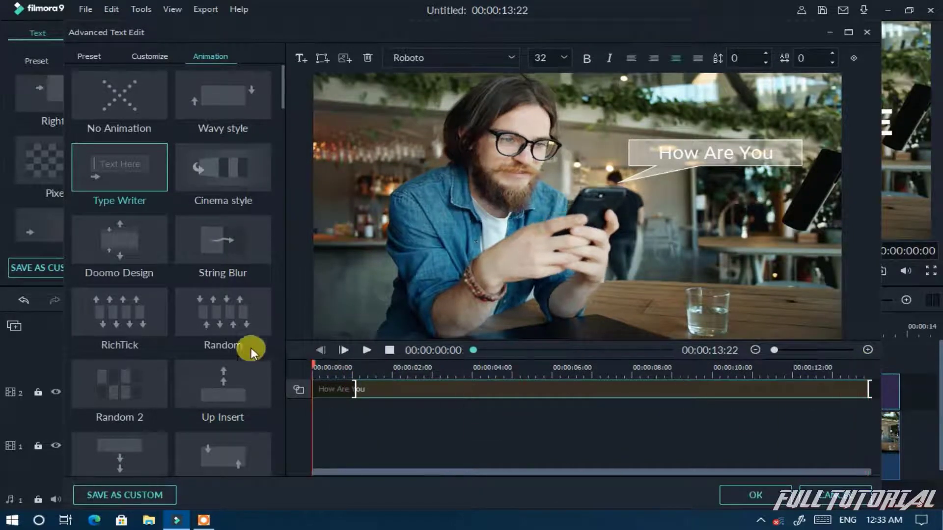
pyautogui.press('space')
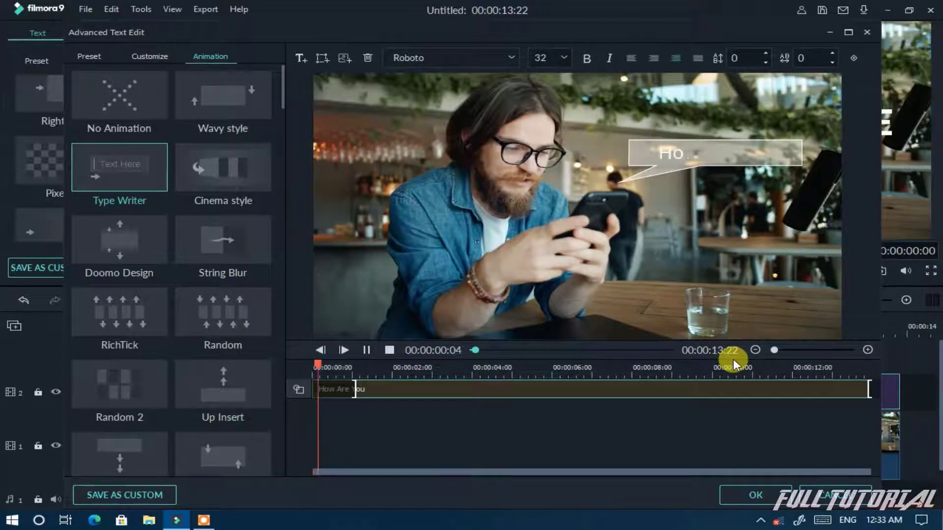
pyautogui.press('space')
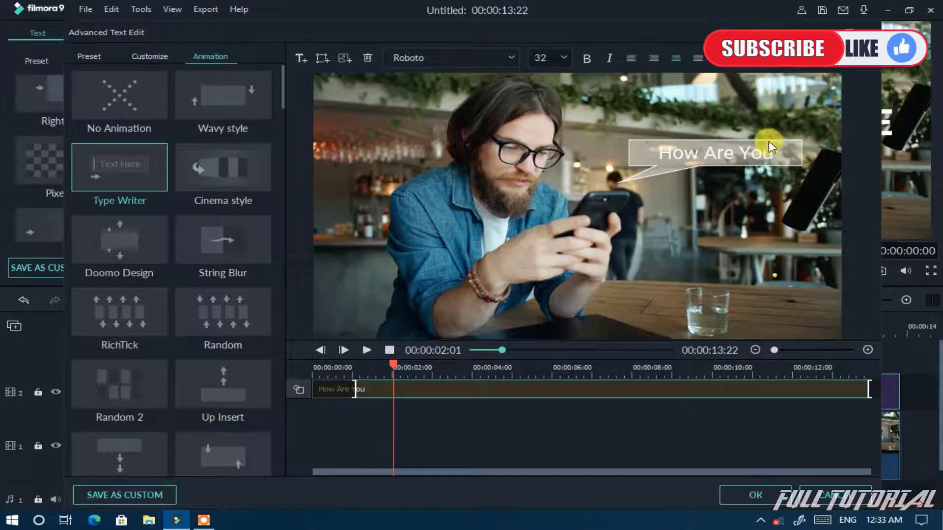
# Change the "How Are You" speech bubble's text fill color to red (#ff0000) and deselect the bubble
pyautogui.click(165, 57)
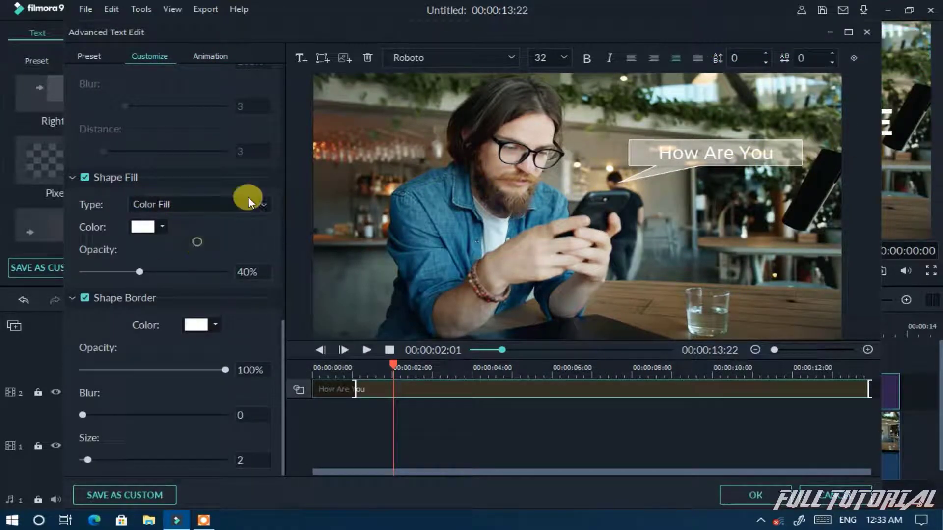
pyautogui.scroll(5, 197, 126)
pyautogui.scroll(4, 195, 147)
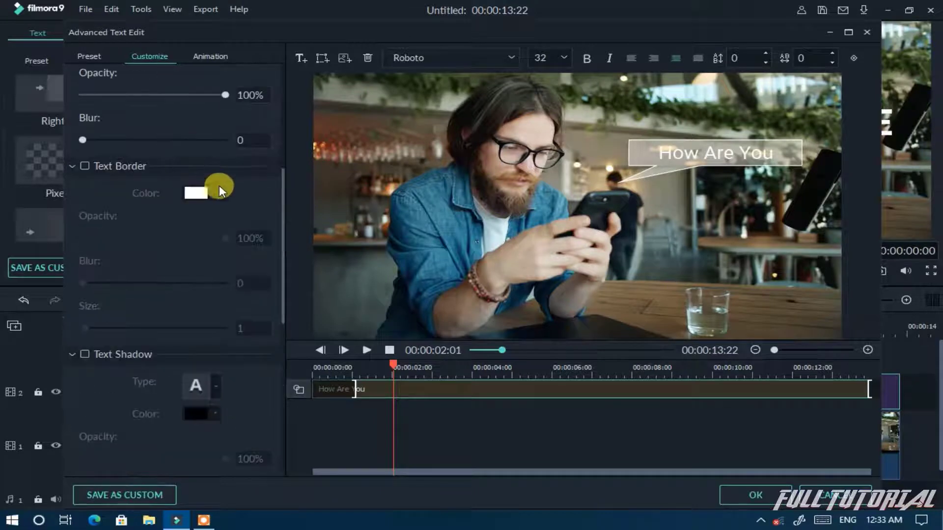
pyautogui.scroll(3, 219, 184)
pyautogui.click(143, 136)
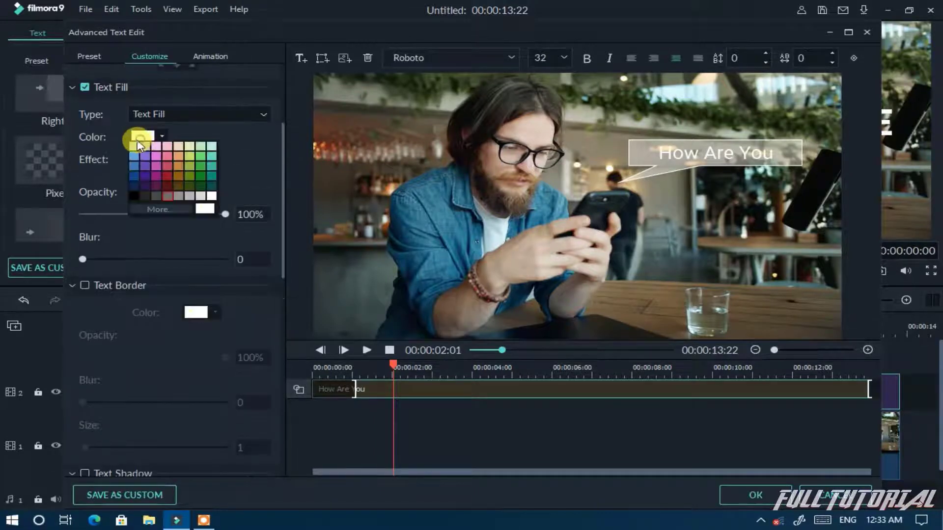
pyautogui.click(166, 210)
pyautogui.click(622, 143)
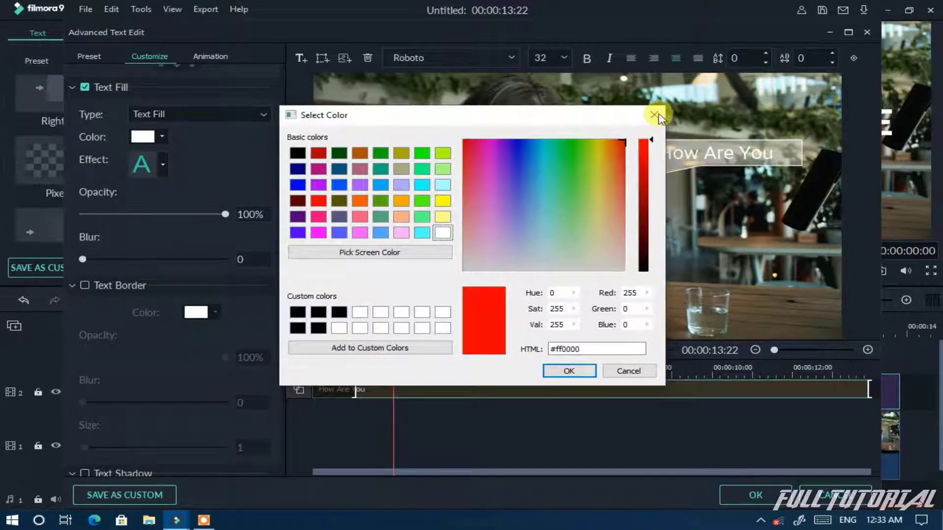
pyautogui.click(568, 370)
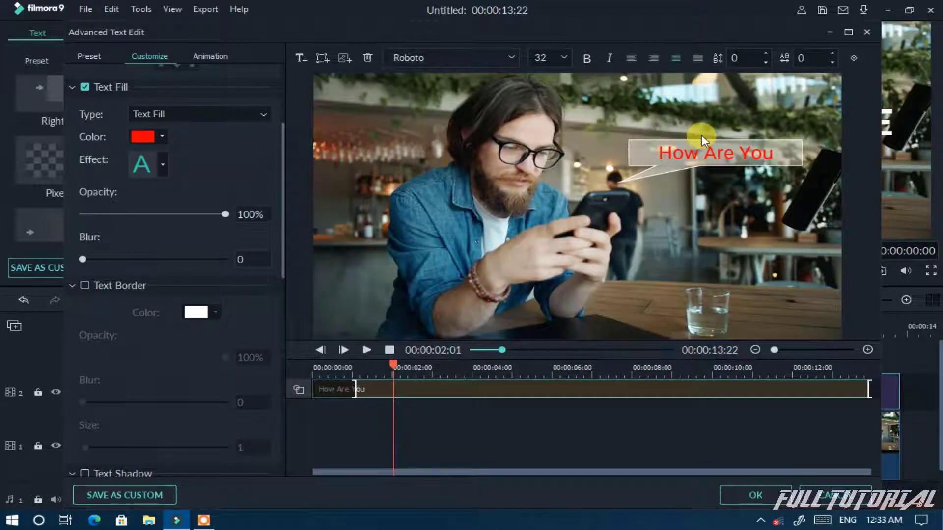
pyautogui.click(365, 273)
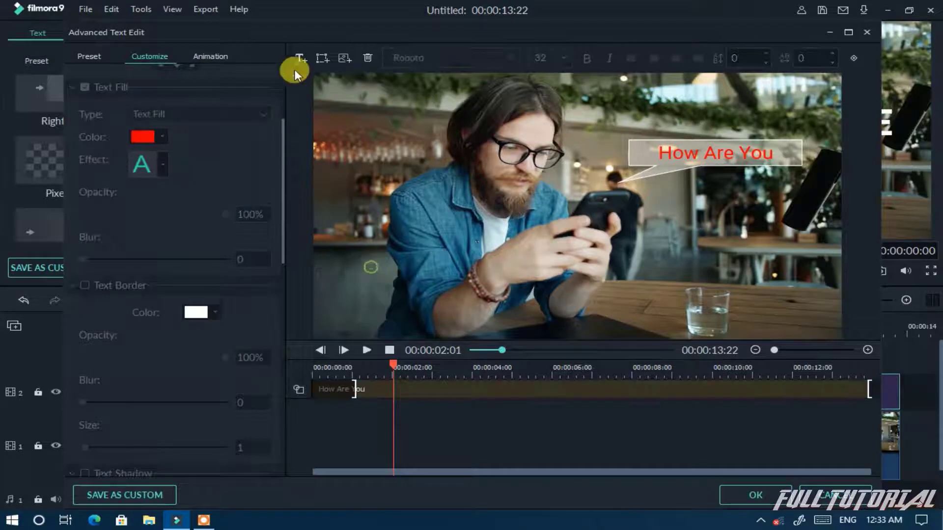
# Add a new text box to the title and set its text fill color to white
pyautogui.click(300, 61)
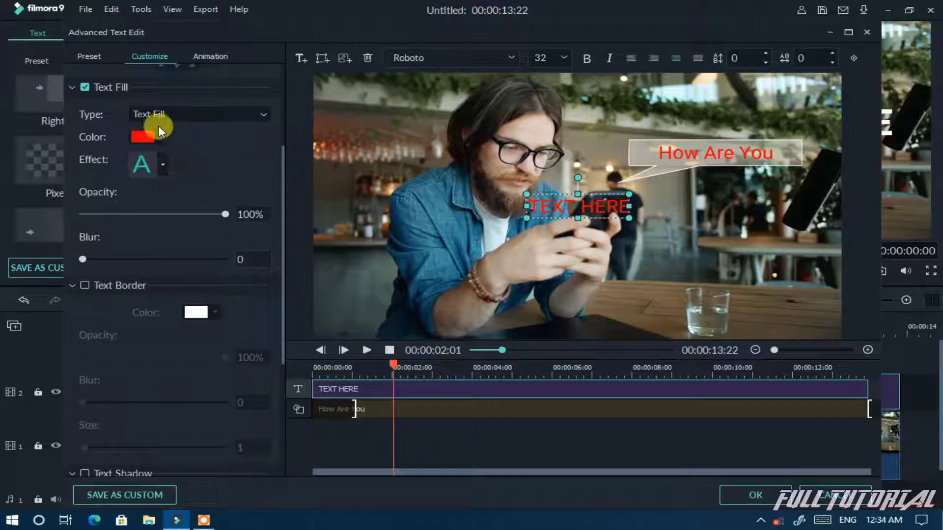
pyautogui.click(149, 136)
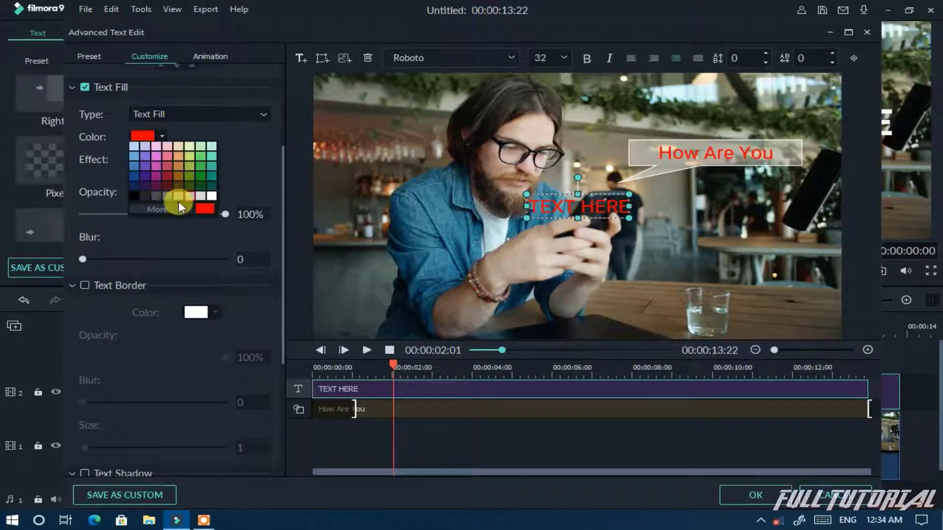
pyautogui.click(211, 196)
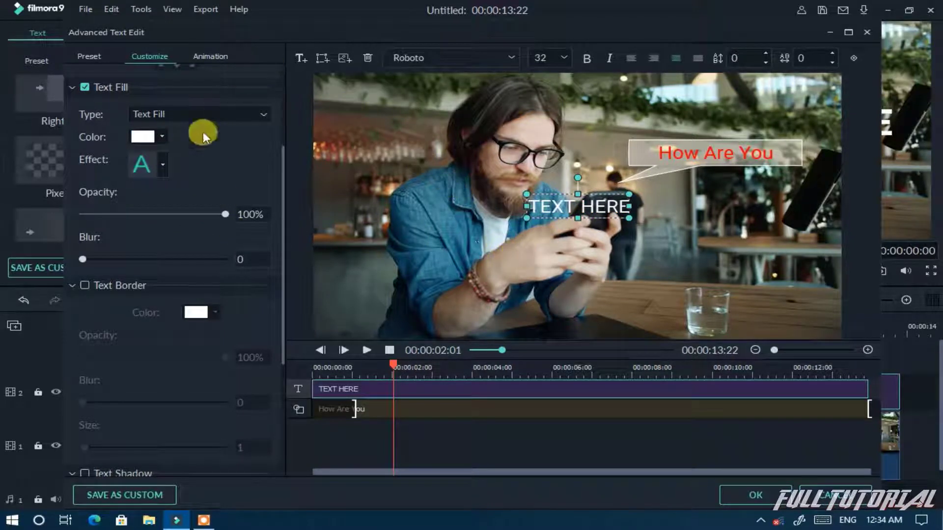
# Replace the new text box's placeholder text with "// 12:34 Am"
pyautogui.scroll(3, 197, 128)
pyautogui.moveTo(154, 97); pyautogui.dragTo(35, 91)
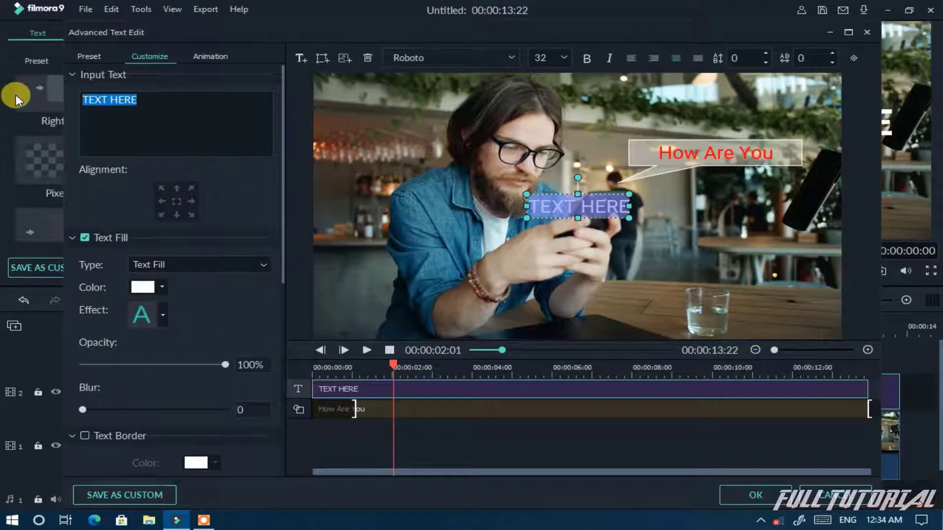
pyautogui.write('//')
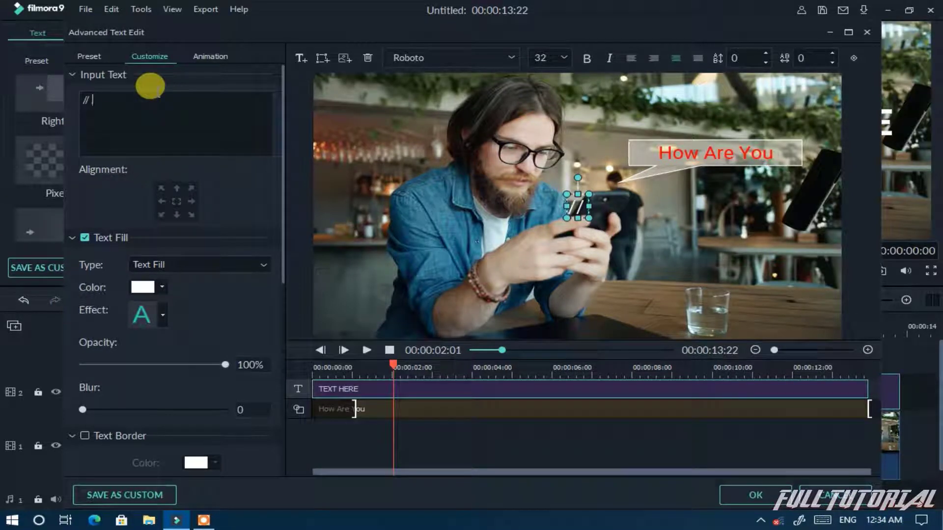
pyautogui.write('12')
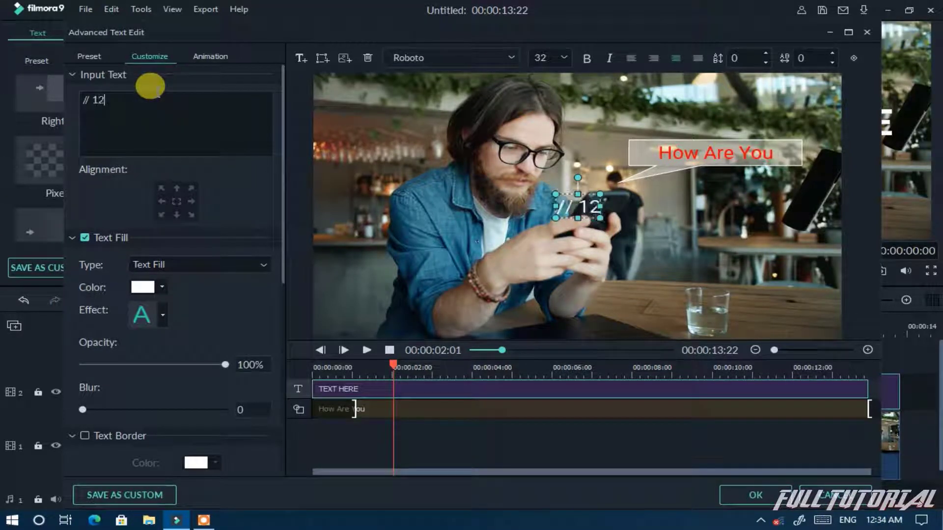
pyautogui.write(':')
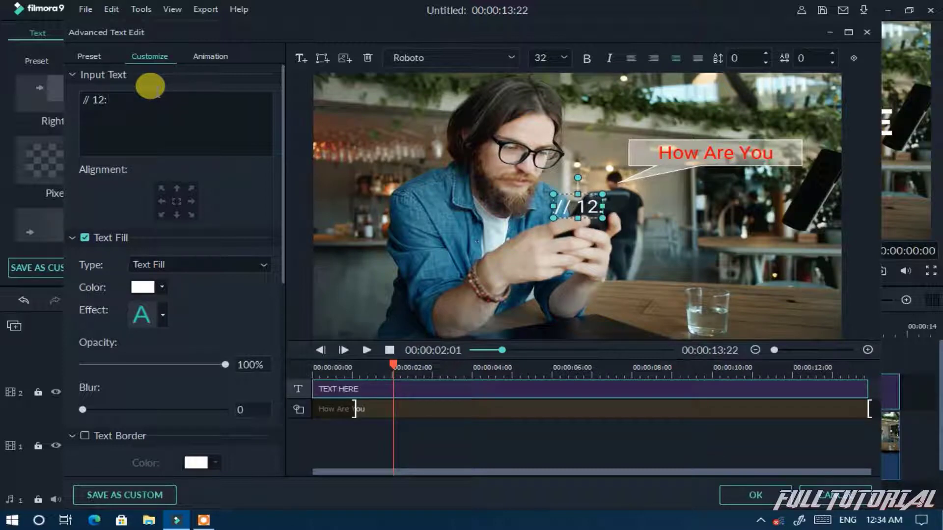
pyautogui.write('34')
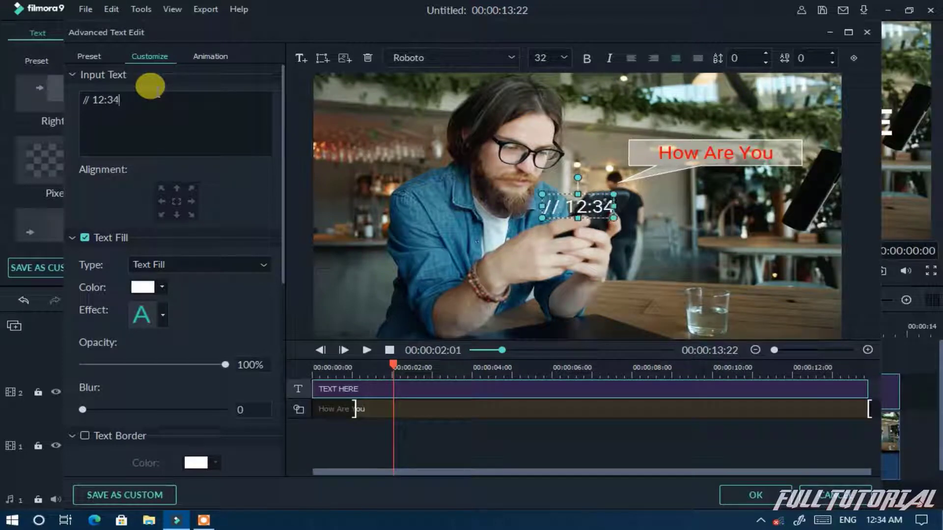
pyautogui.write(' Am')
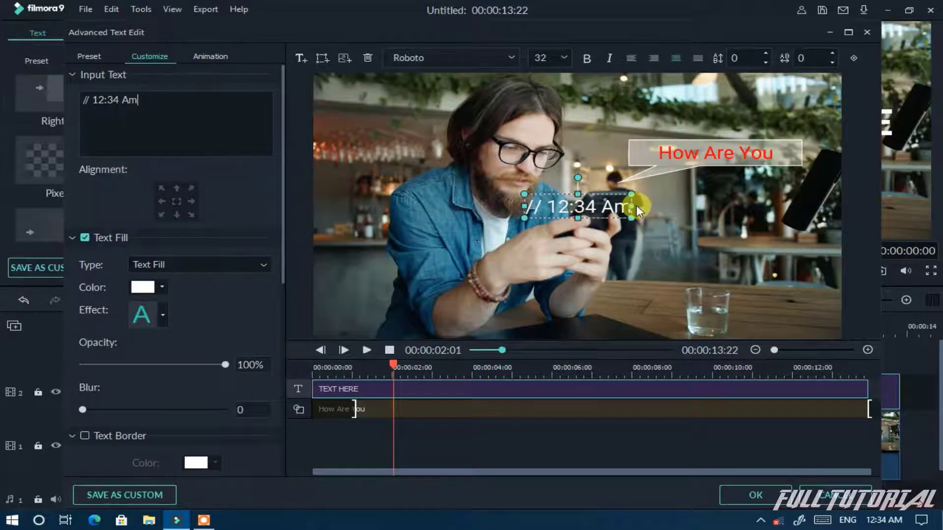
# Set the time text's font to Raleway SemiBold, place it at reduced size above the bubble's left end, and accept the title edits
pyautogui.click(511, 57)
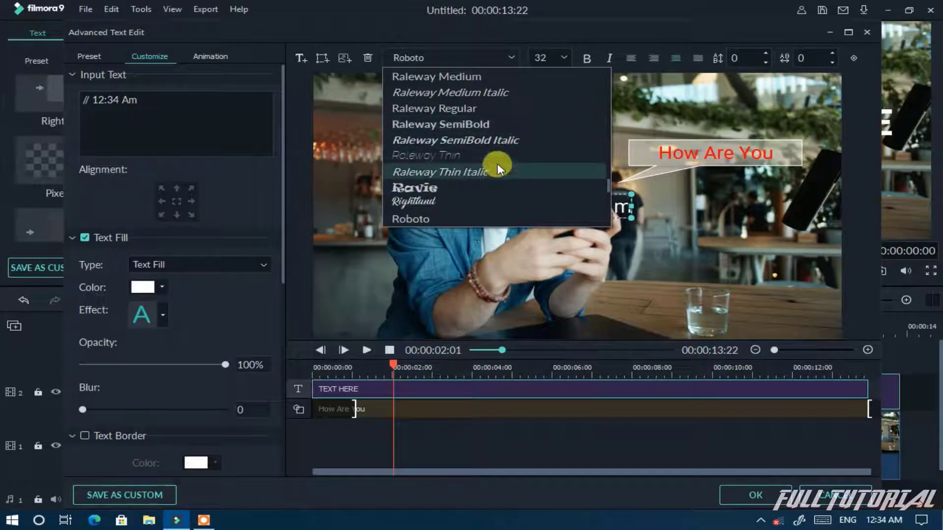
pyautogui.click(492, 124)
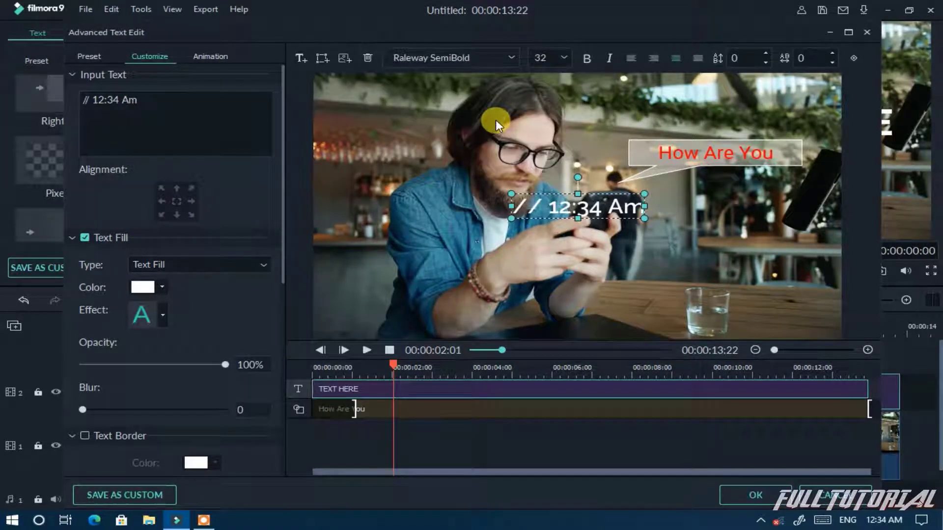
pyautogui.moveTo(637, 207); pyautogui.dragTo(689, 128)
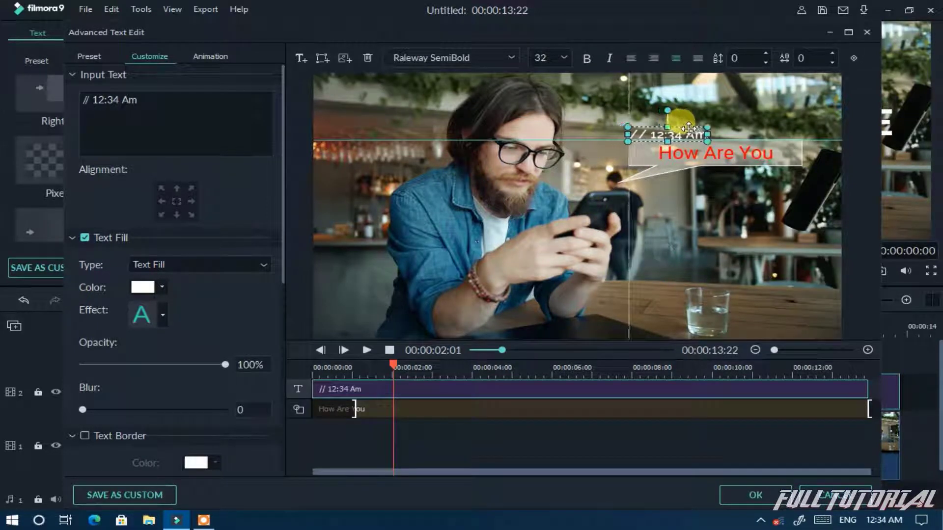
pyautogui.click(680, 227)
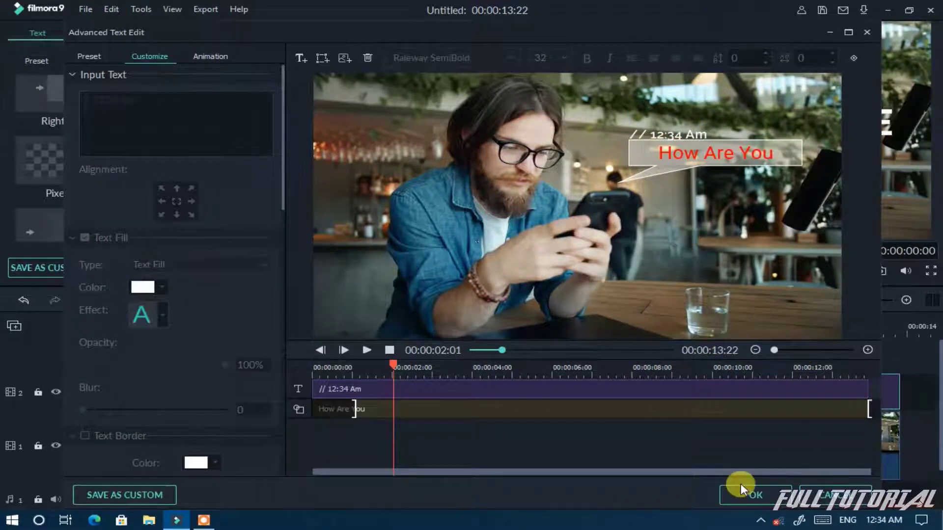
pyautogui.click(752, 497)
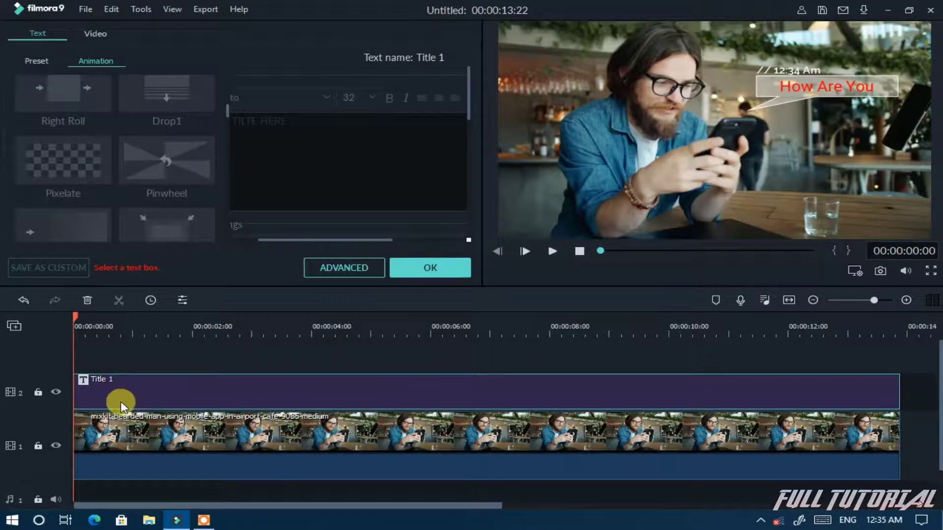
# Shift the title clip to start about half a second into the video and preview it from the beginning
pyautogui.moveTo(102, 391); pyautogui.dragTo(133, 392)
pyautogui.moveTo(75, 324); pyautogui.dragTo(30, 336)
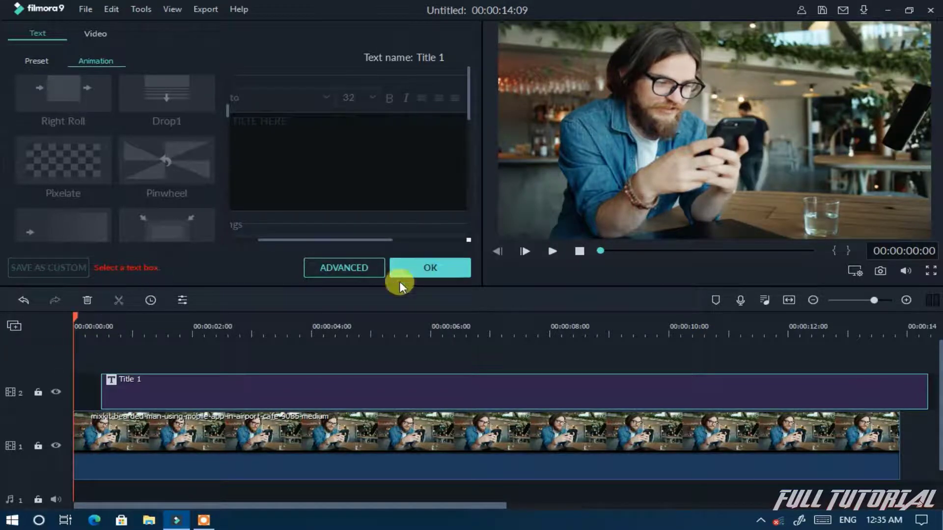
pyautogui.click(427, 261)
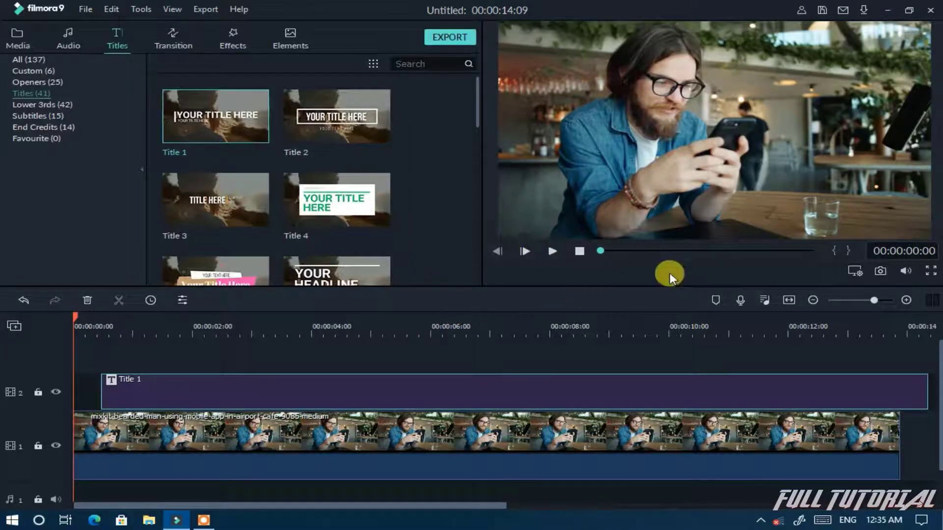
pyautogui.press('space')
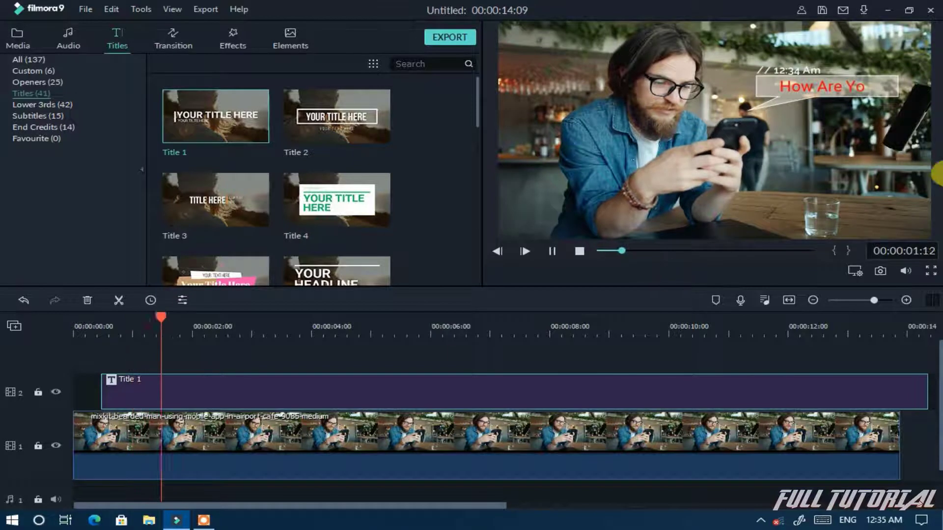
pyautogui.press('space')
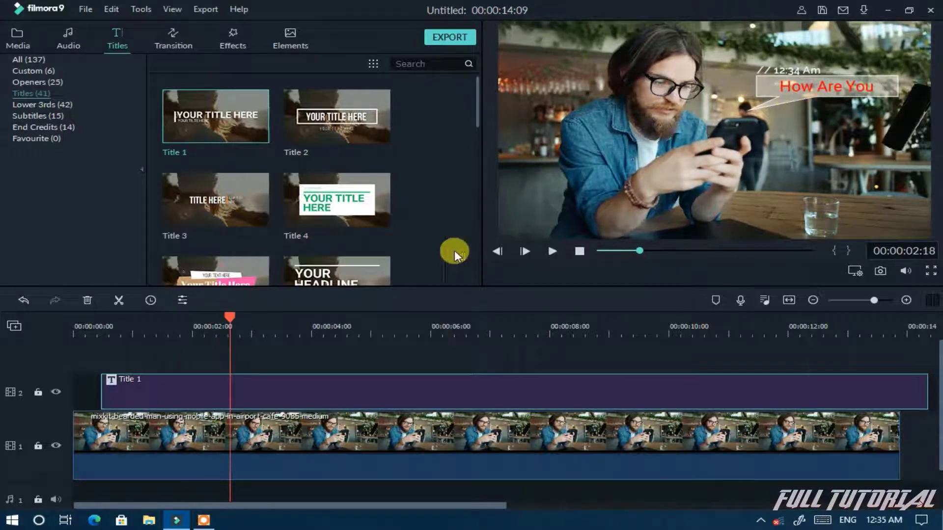
# Add a third video track and paste a copy of the title clip onto it at 00:00:01:21
pyautogui.click(197, 334)
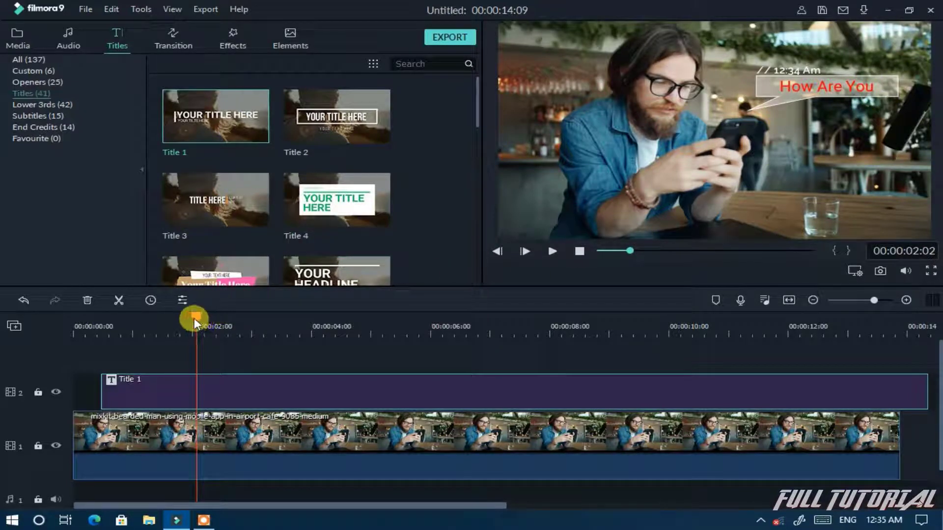
pyautogui.moveTo(194, 320); pyautogui.dragTo(185, 340)
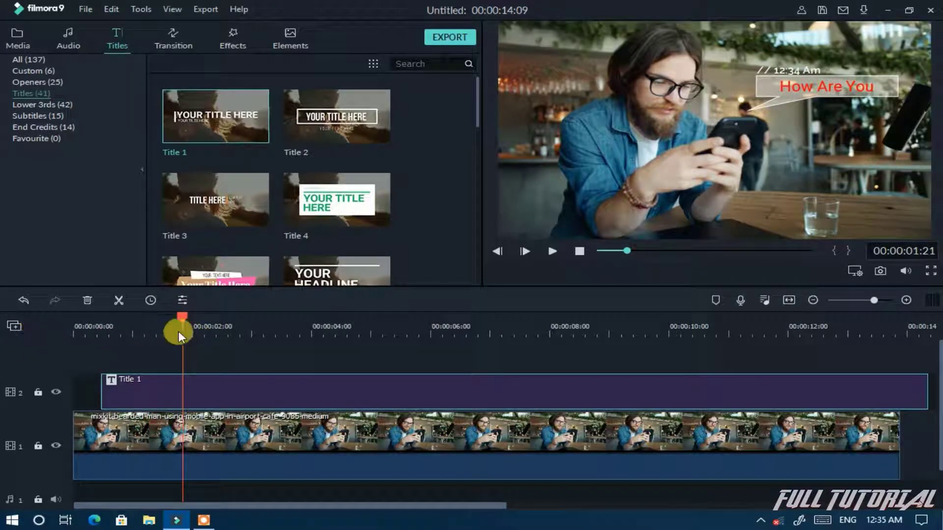
pyautogui.click(15, 326)
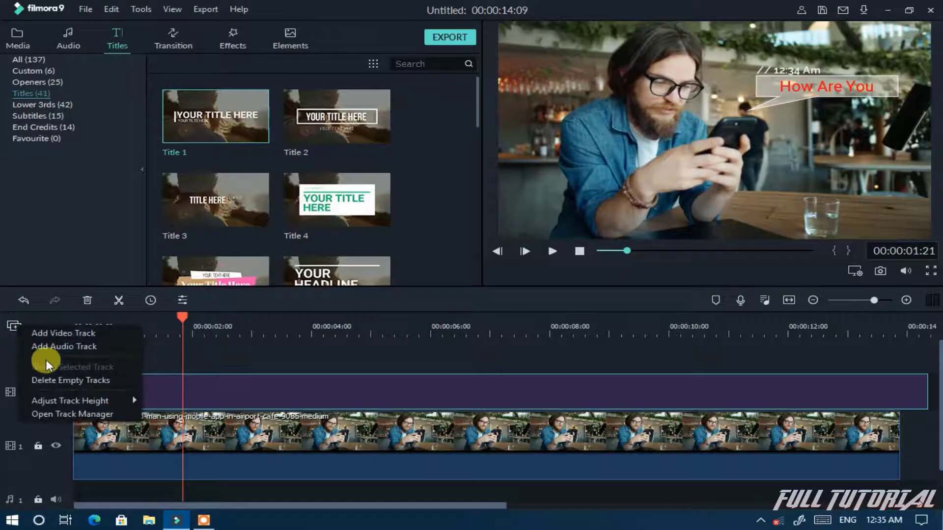
pyautogui.click(60, 334)
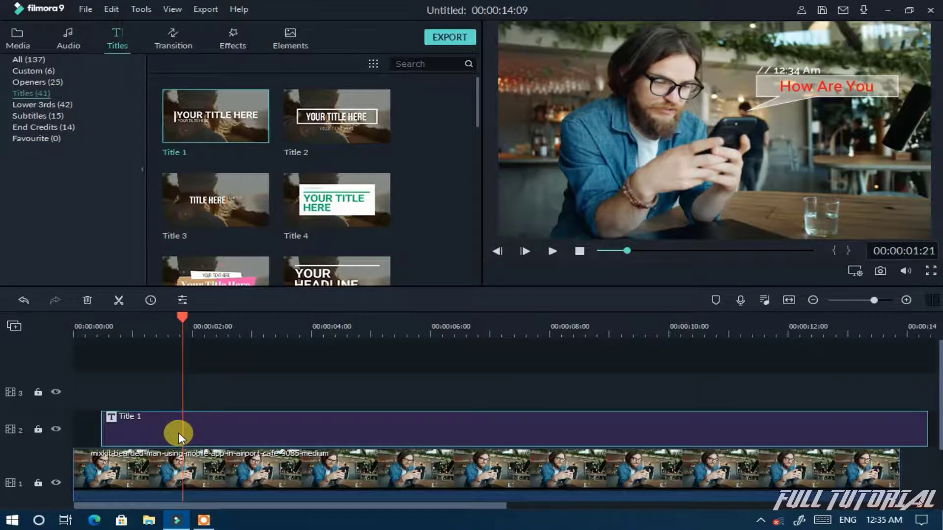
pyautogui.click(48, 396)
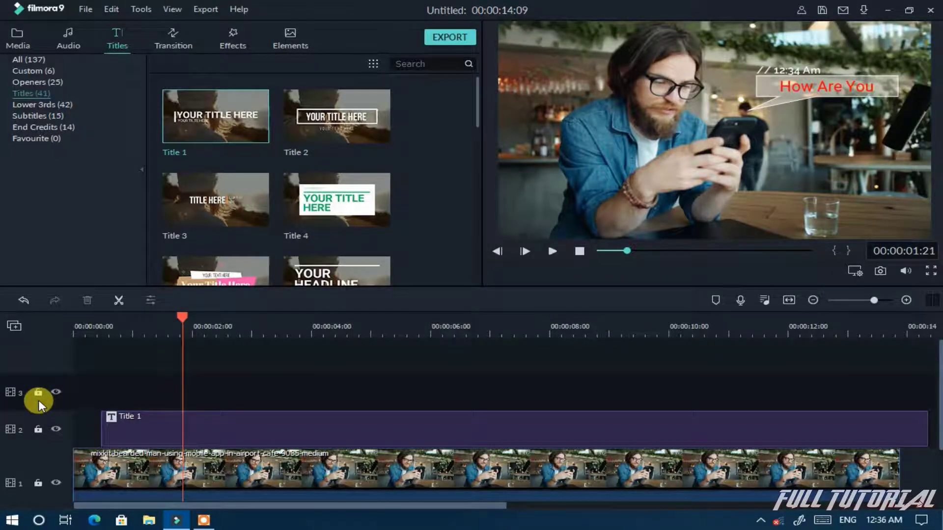
pyautogui.hotkey('ctrl', 'v')
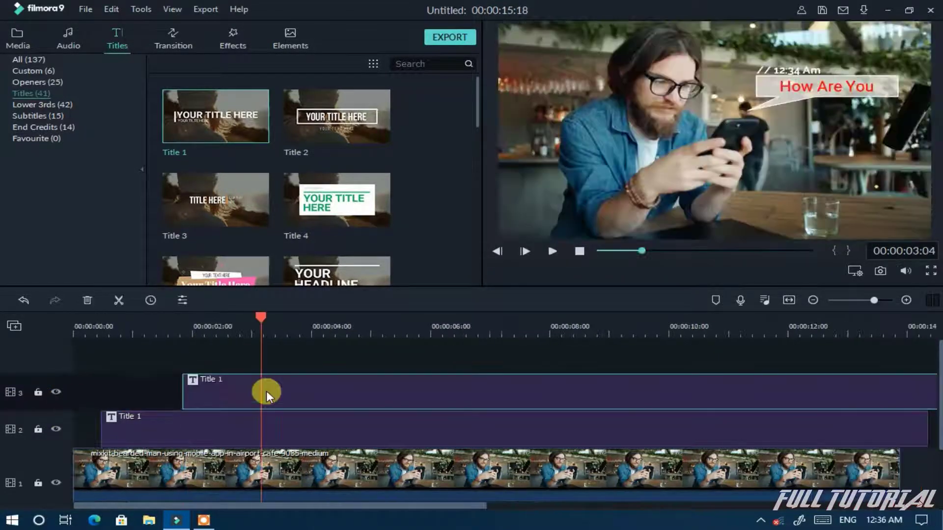
# In the copied title's advanced editor, move the speech bubble below the original one and swing its tail to point right
pyautogui.rightClick(290, 385)
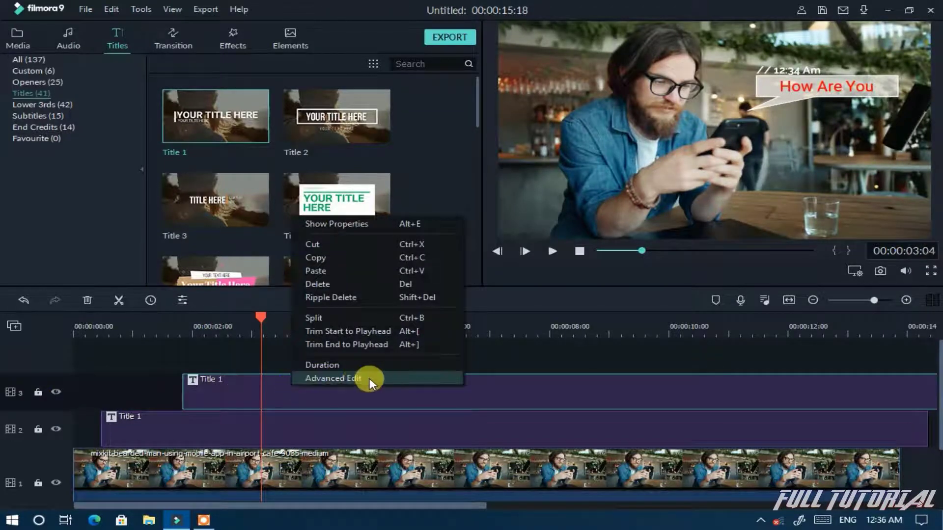
pyautogui.click(370, 378)
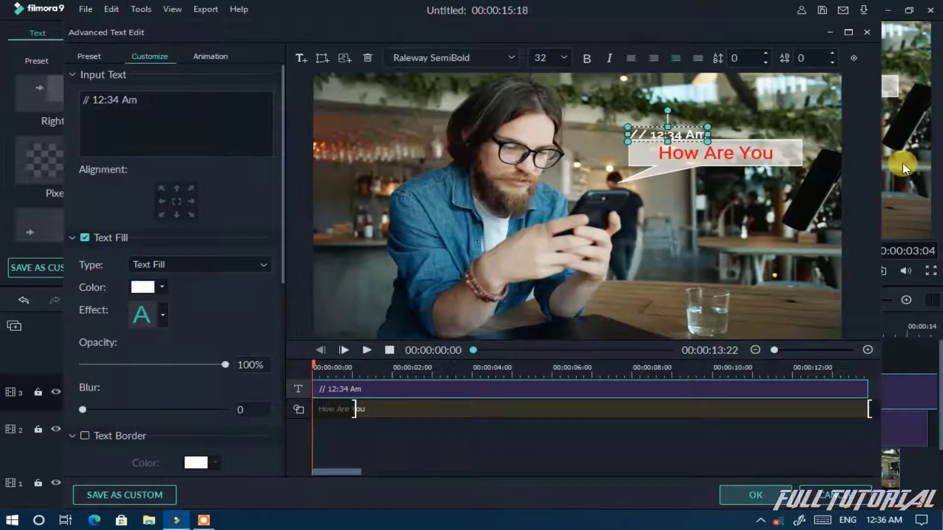
pyautogui.click(748, 152)
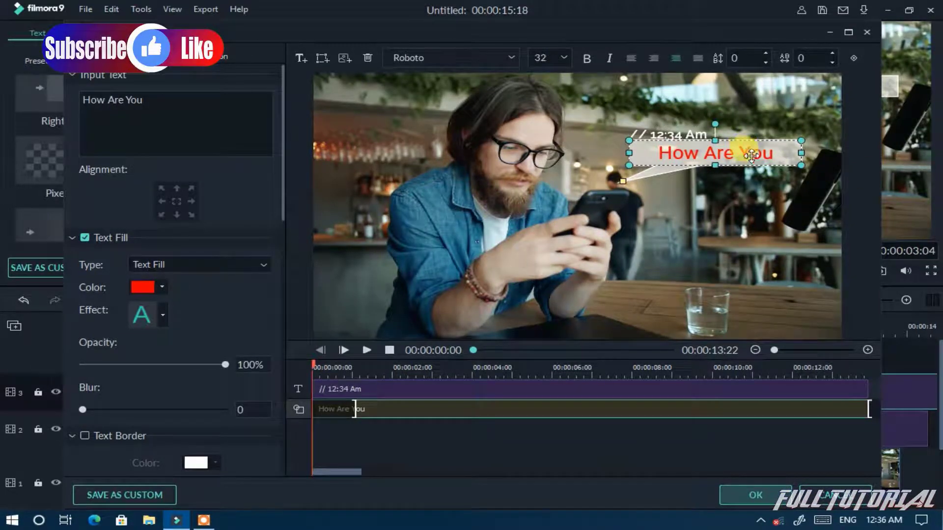
pyautogui.moveTo(752, 155); pyautogui.dragTo(775, 210)
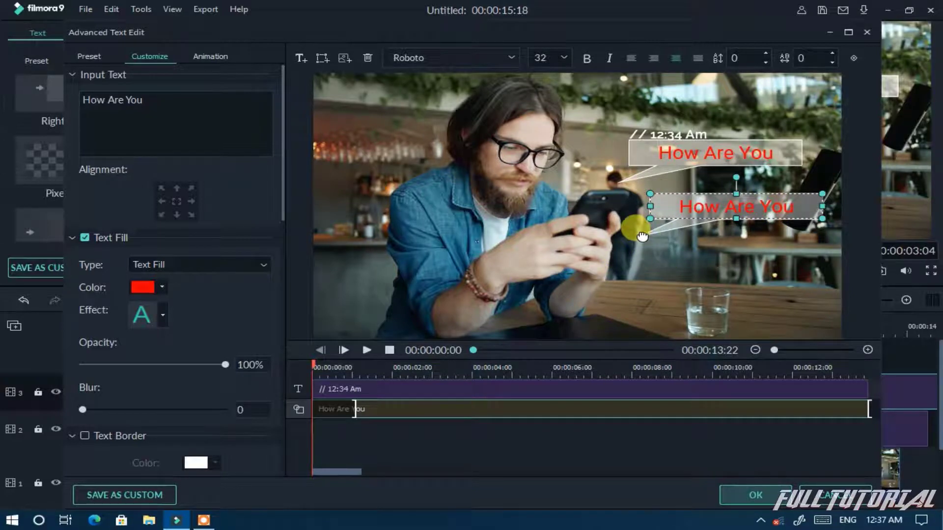
pyautogui.moveTo(640, 236); pyautogui.dragTo(832, 233)
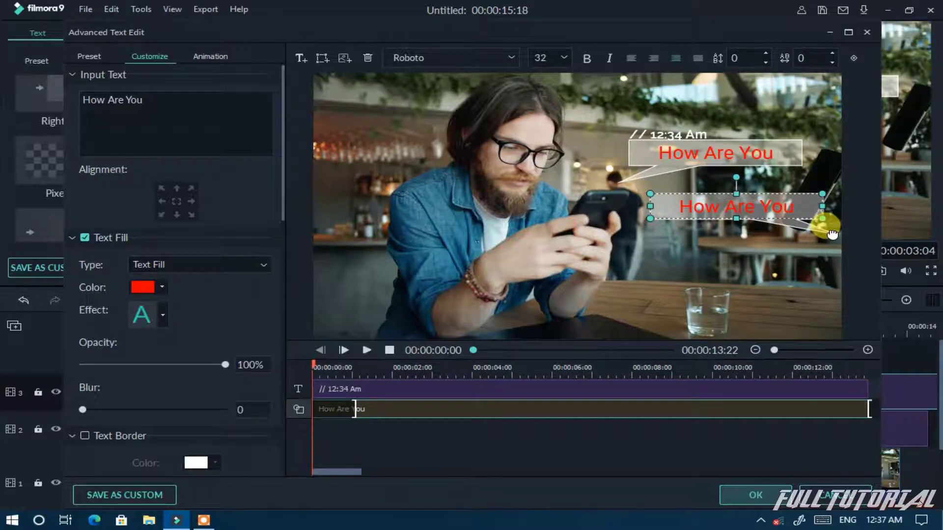
# Move the copied time text above the right end of the second bubble and change it to "// 12:35 Am"
pyautogui.click(674, 140)
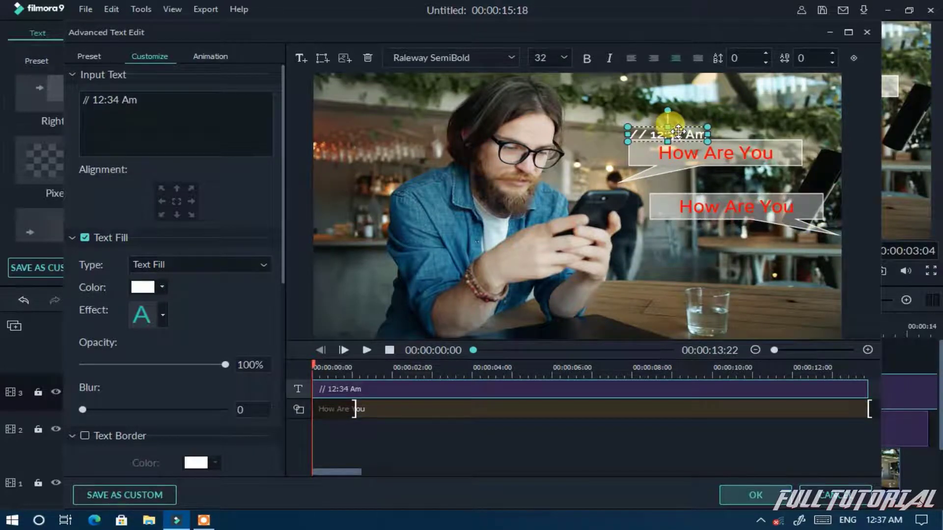
pyautogui.moveTo(678, 131); pyautogui.dragTo(796, 191)
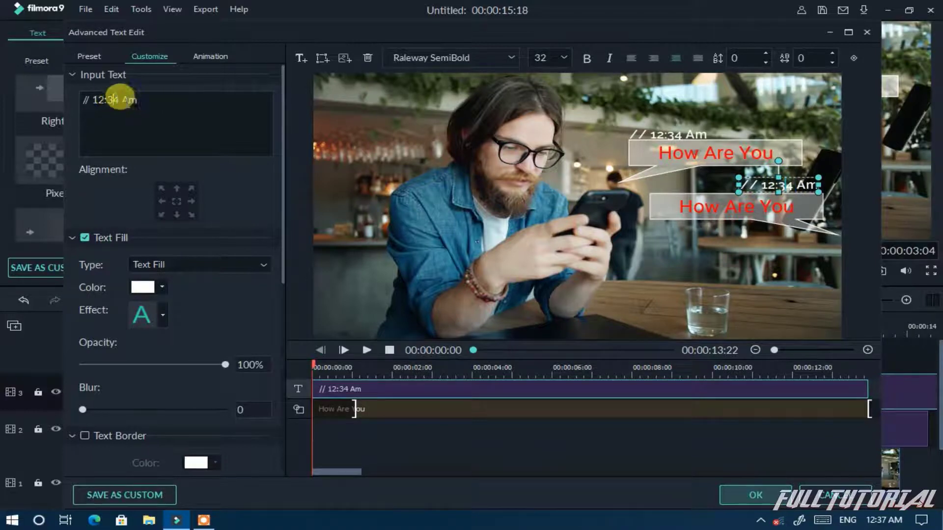
pyautogui.press('BackSpace')
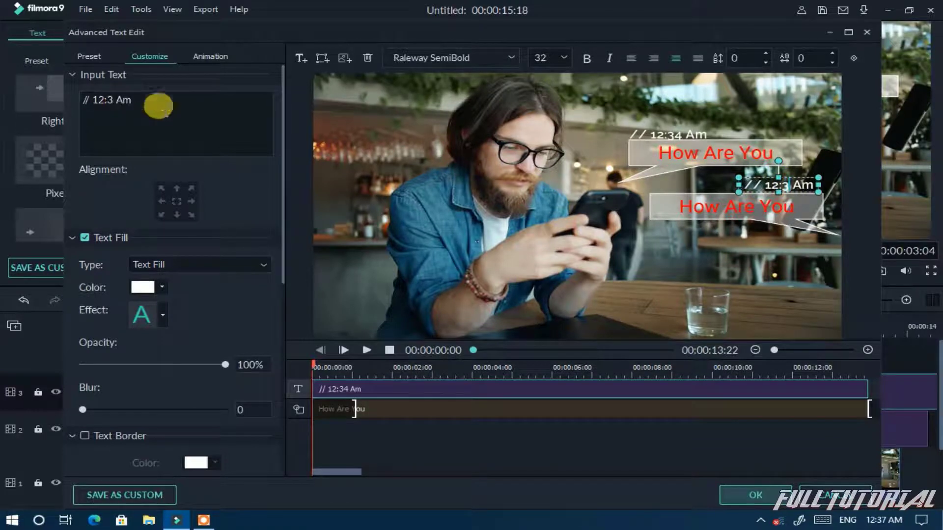
pyautogui.write('5')
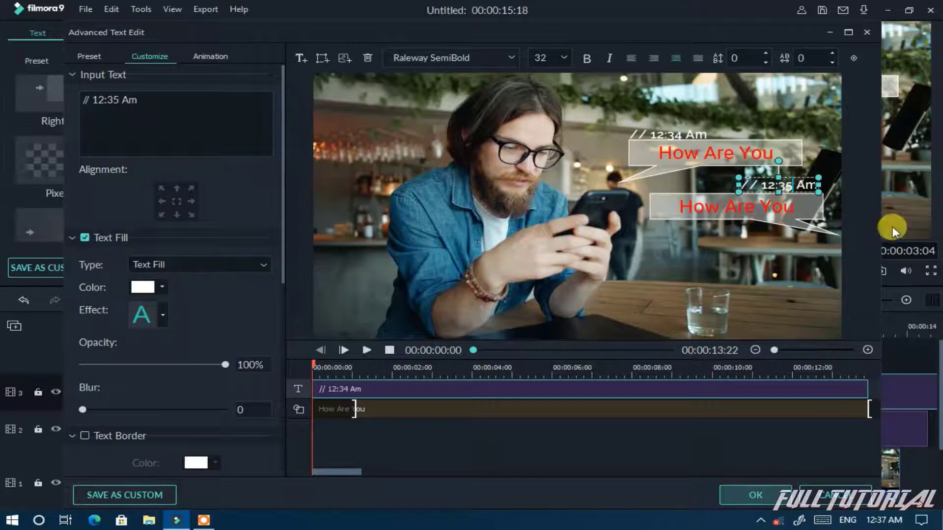
# Set the text colour of the second speech bubble to white
pyautogui.click(707, 210)
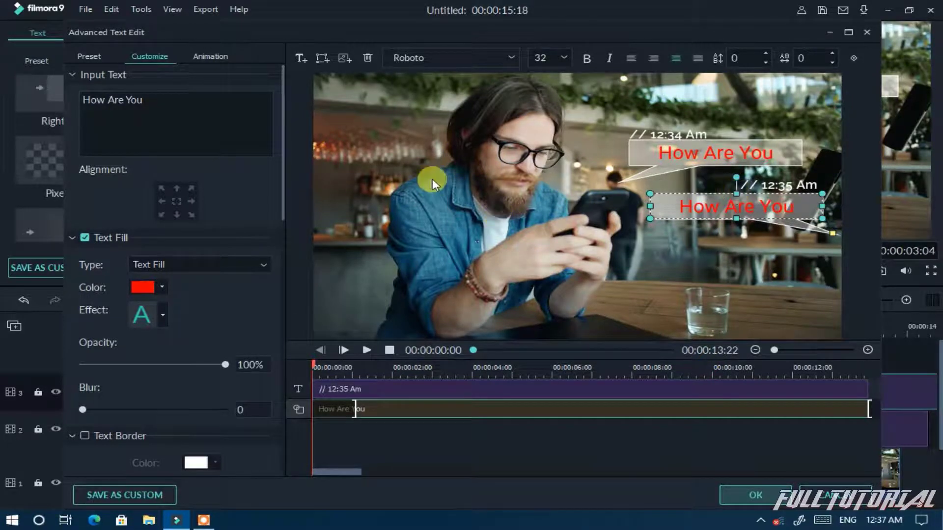
pyautogui.click(155, 290)
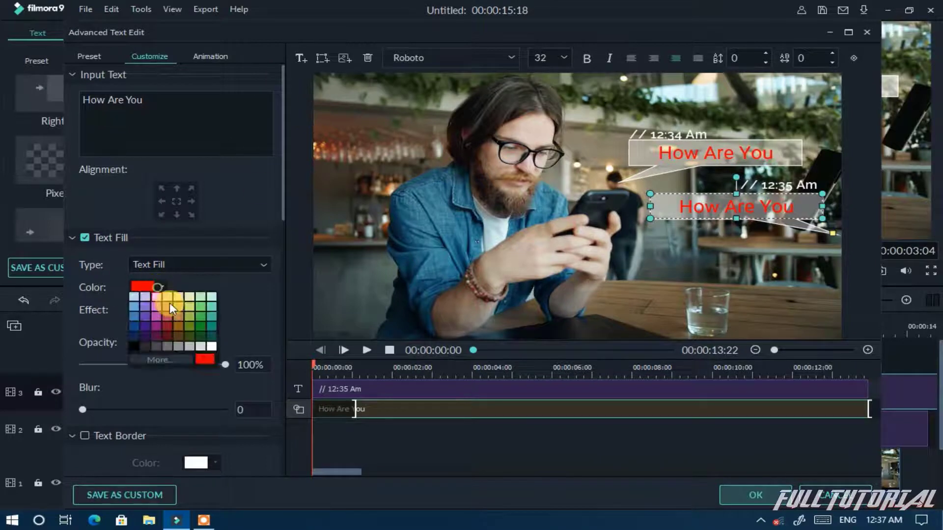
pyautogui.click(202, 346)
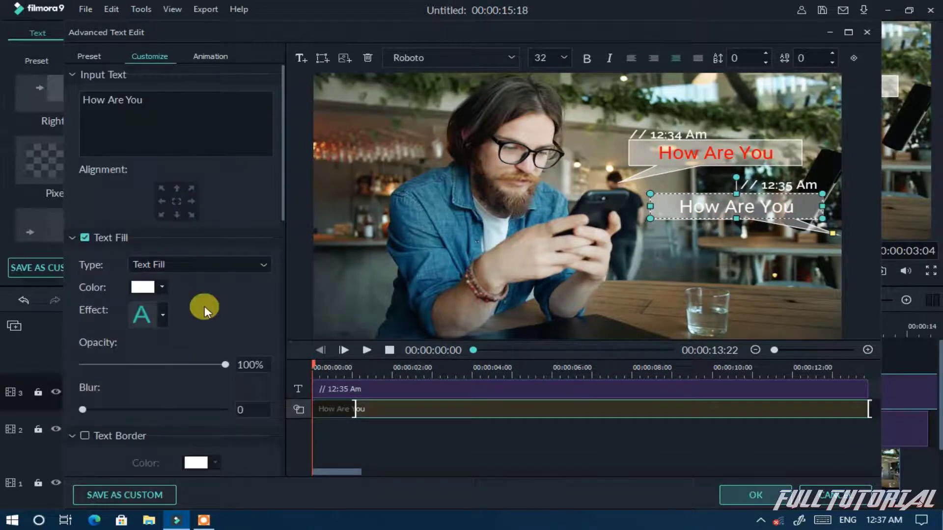
# Set the second bubble's shape fill colour to red (#fa0000) and accept the title edits
pyautogui.scroll(-10, 204, 305)
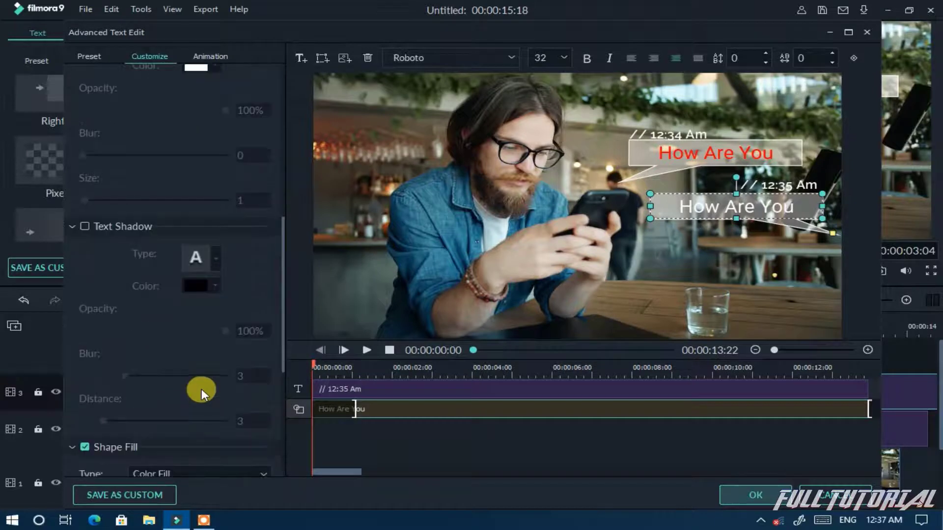
pyautogui.scroll(-4, 201, 389)
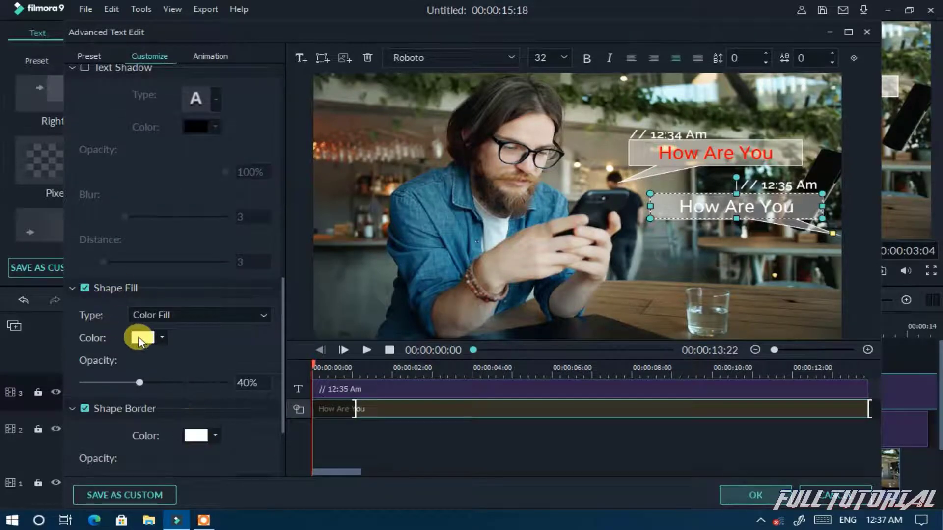
pyautogui.click(140, 338)
pyautogui.click(180, 408)
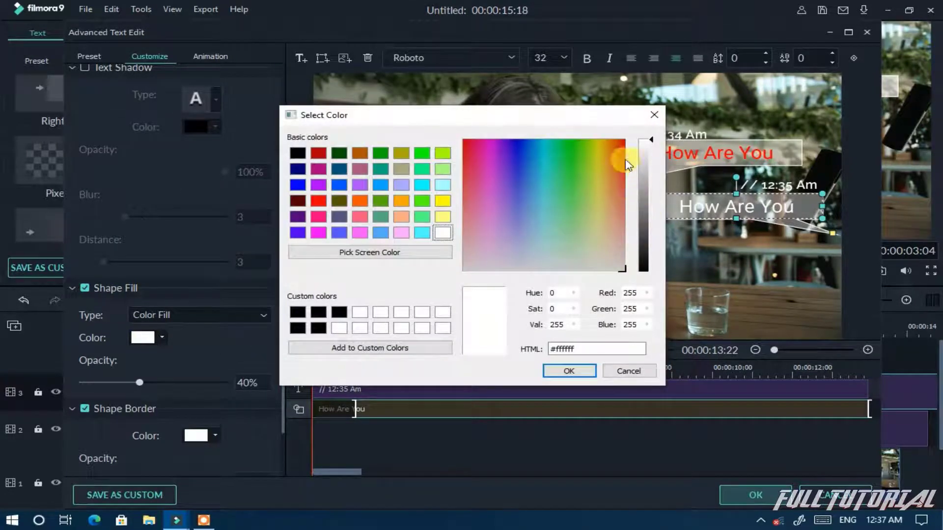
pyautogui.click(624, 142)
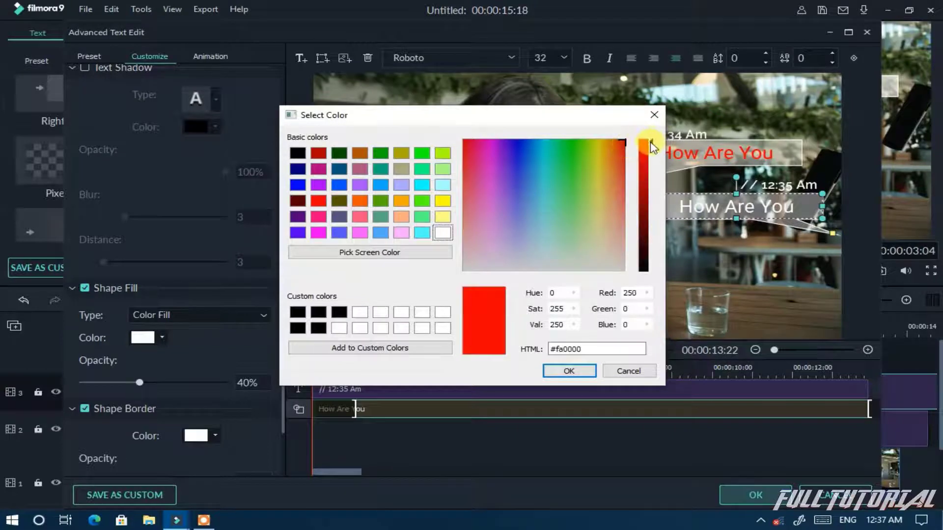
pyautogui.click(568, 371)
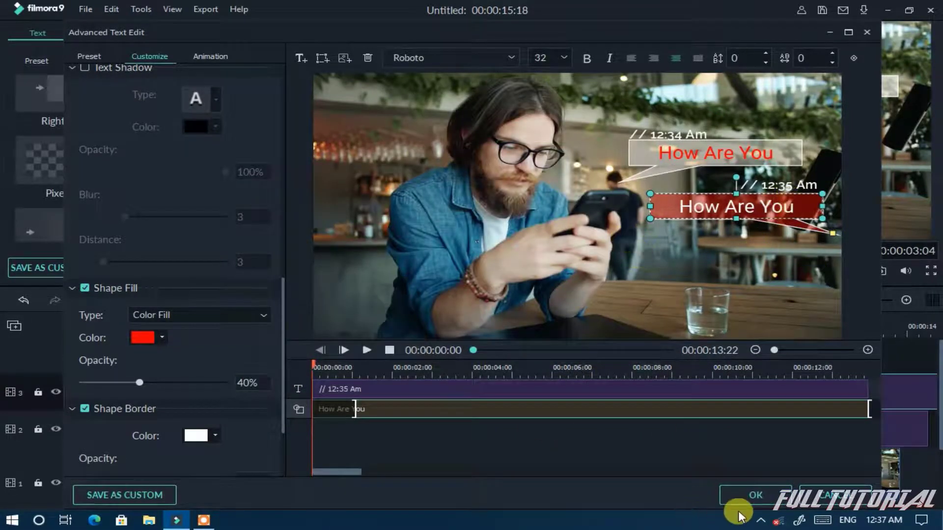
pyautogui.click(769, 497)
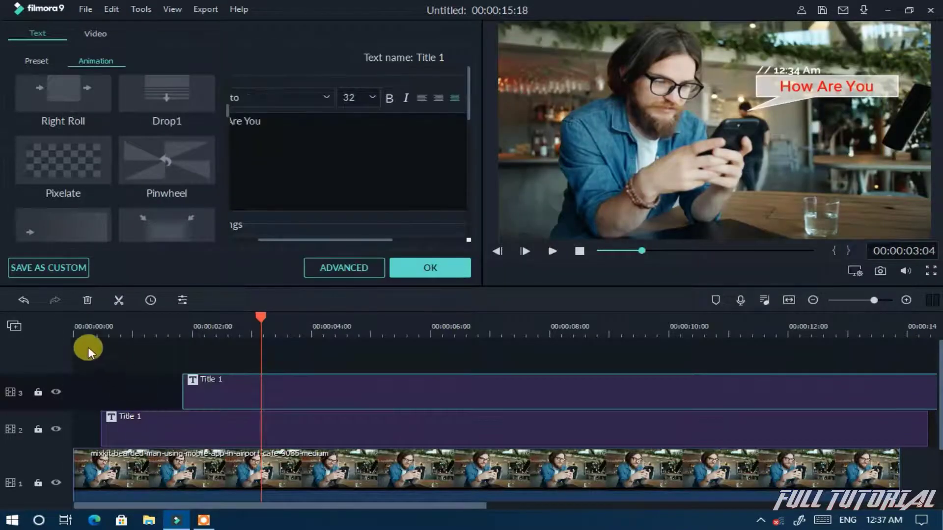
# Preview the two title bubbles from the start of the video and close the title settings
pyautogui.click(82, 319)
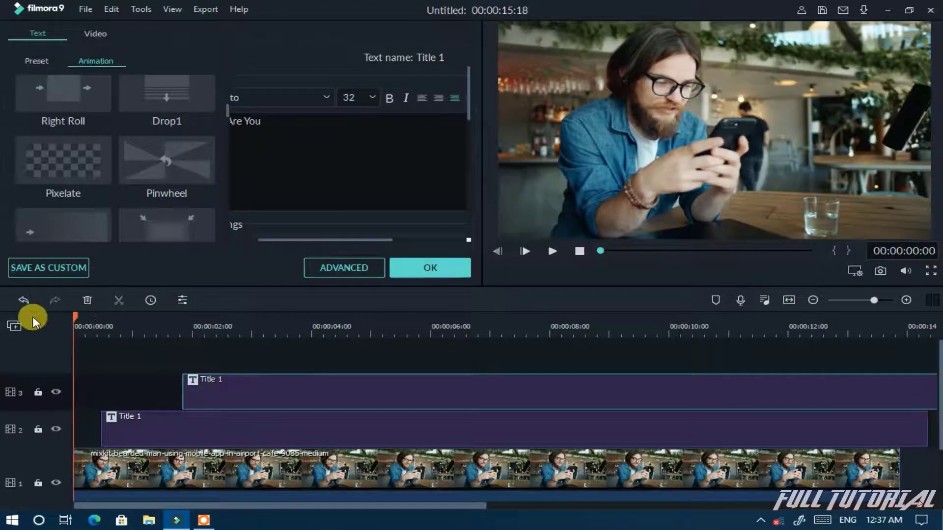
pyautogui.press('space')
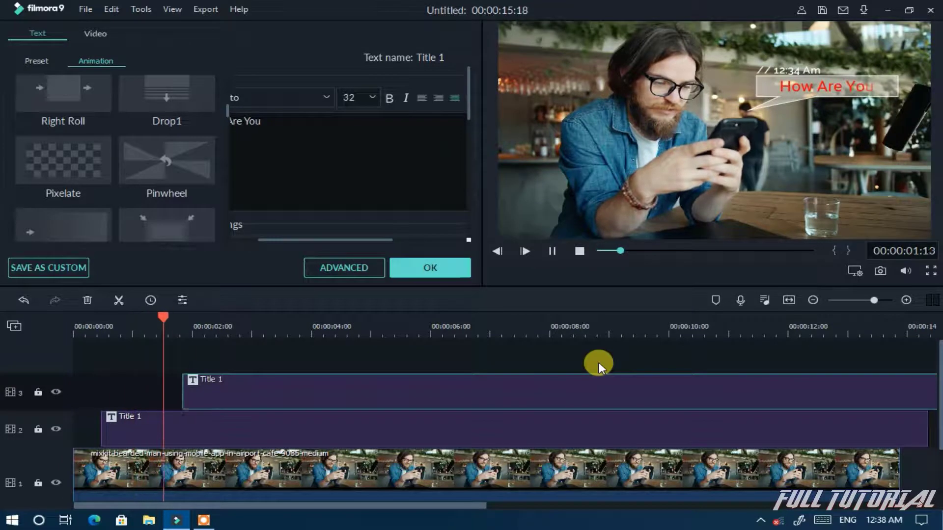
pyautogui.press('space')
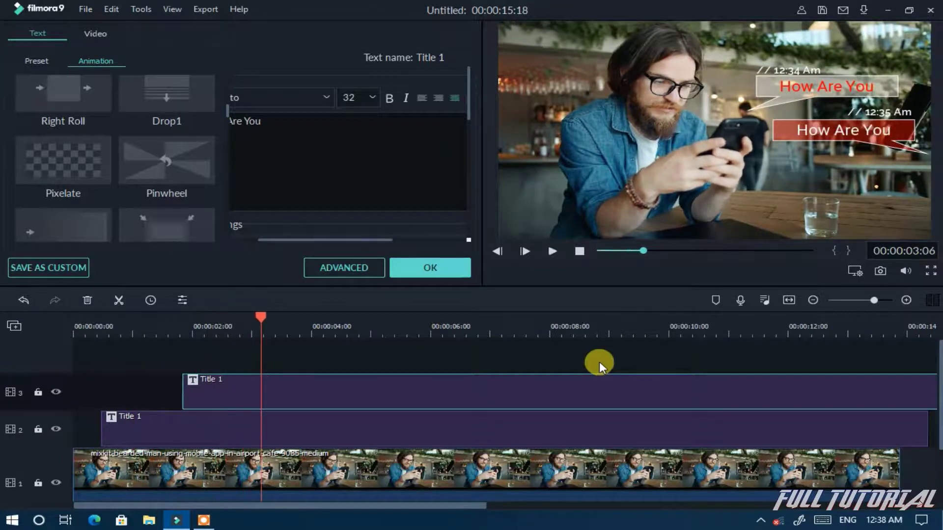
pyautogui.click(430, 270)
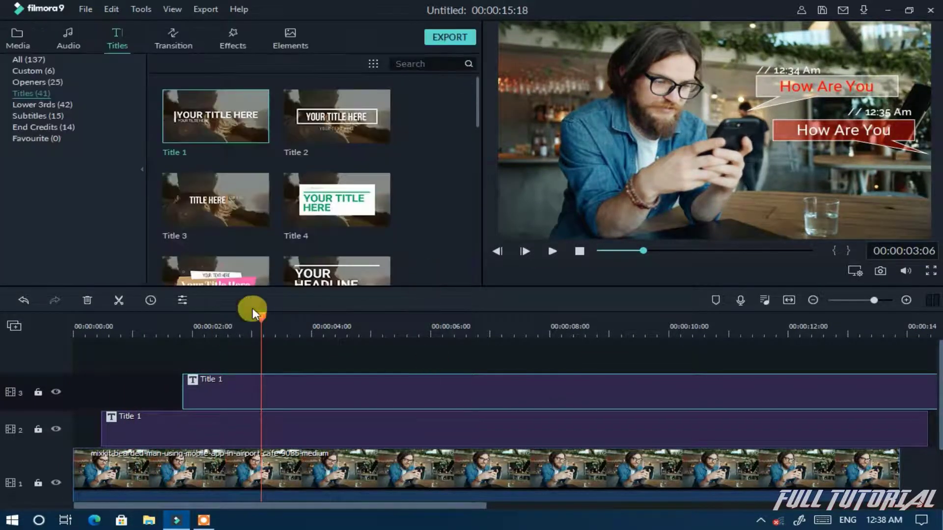
# Add a fourth video track and paste a copy of the first title clip onto it at about 00:00:03:06
pyautogui.moveTo(264, 317); pyautogui.dragTo(266, 318)
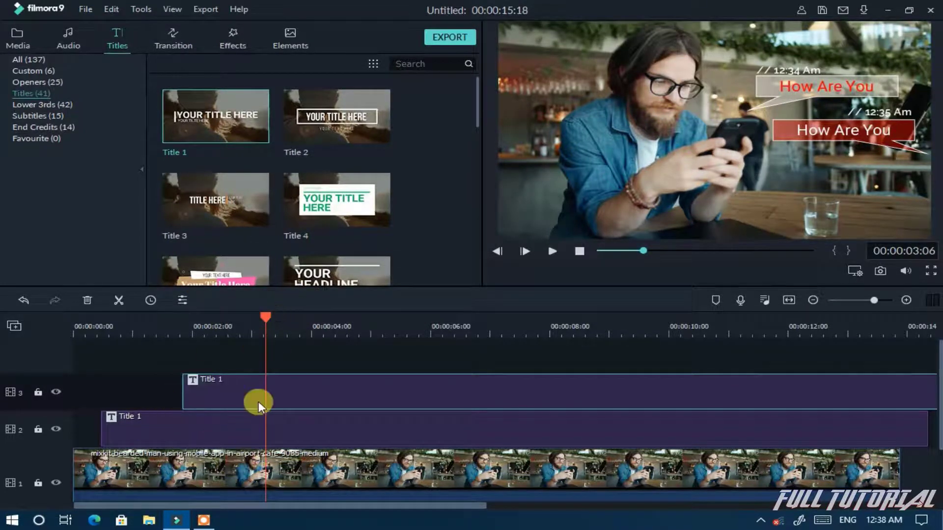
pyautogui.click(199, 426)
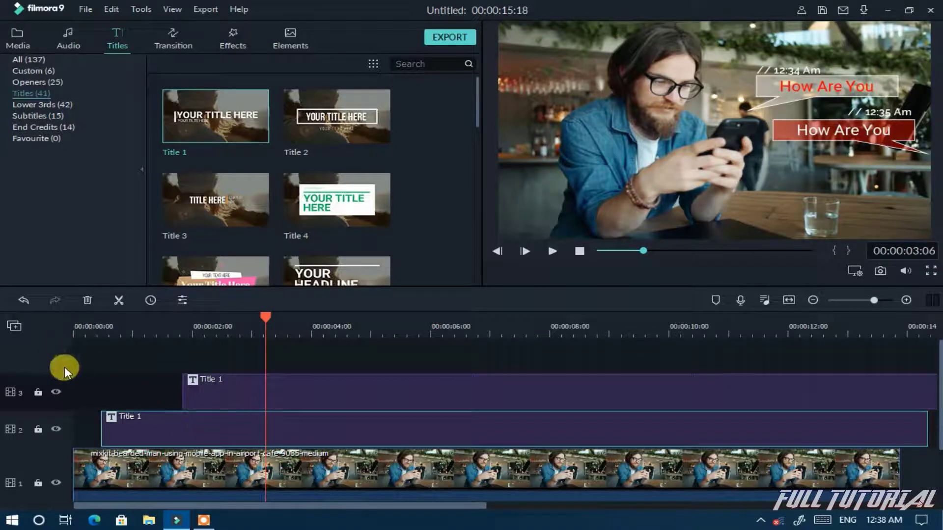
pyautogui.click(16, 323)
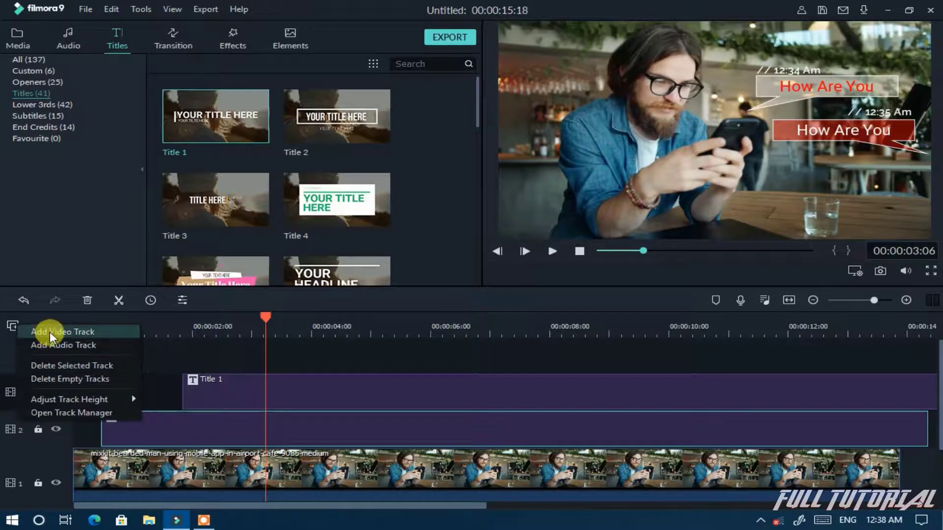
pyautogui.click(49, 332)
pyautogui.click(206, 390)
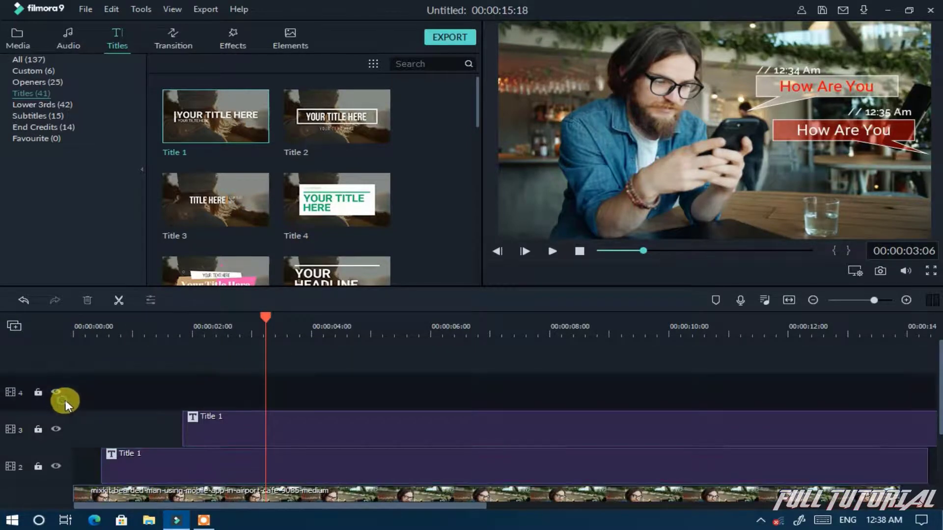
pyautogui.hotkey('ctrl', 'v')
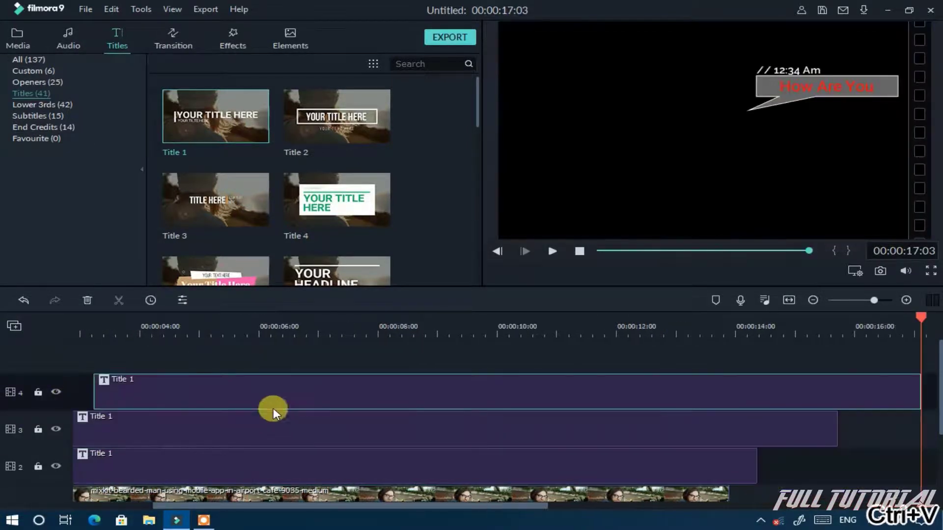
pyautogui.moveTo(536, 506); pyautogui.dragTo(265, 497)
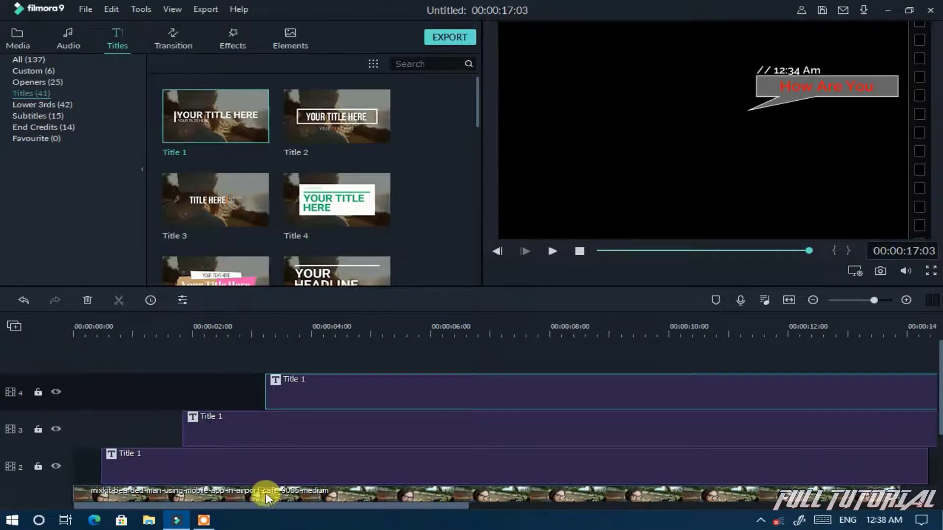
# In the new copy's advanced editor, move its speech bubble below the red one and place its time text just above it
pyautogui.rightClick(320, 391)
pyautogui.click(355, 387)
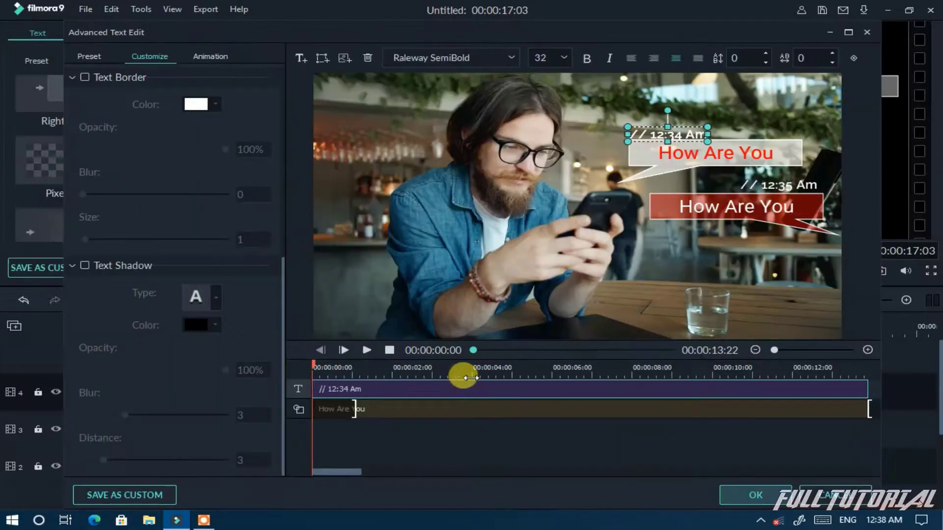
pyautogui.click(462, 366)
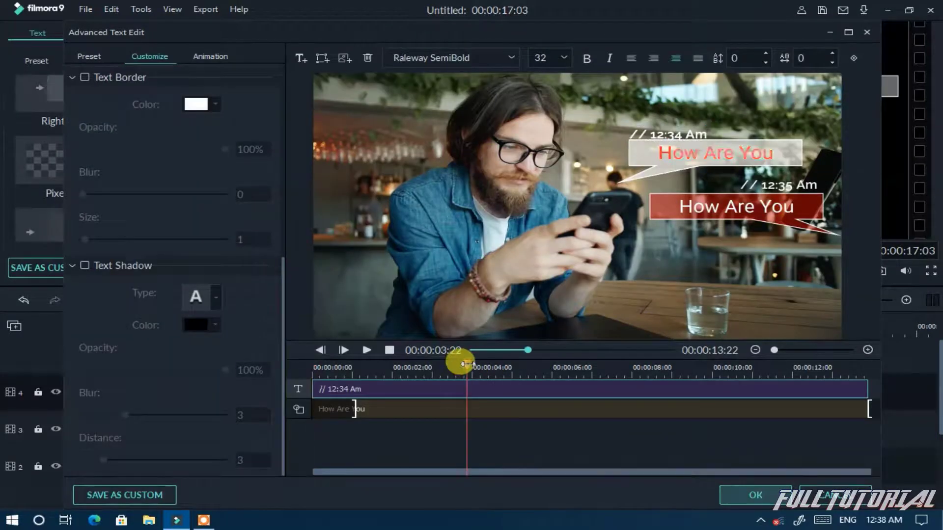
pyautogui.click(670, 206)
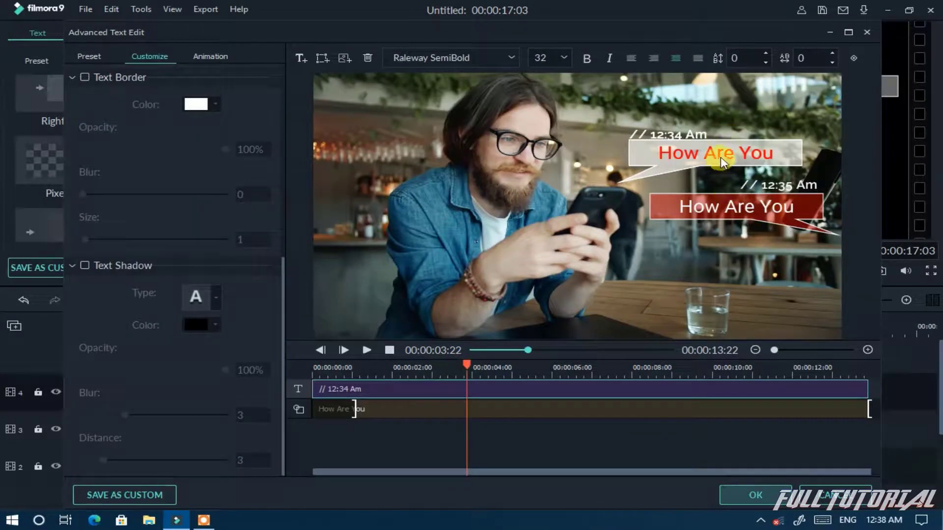
pyautogui.moveTo(721, 157); pyautogui.dragTo(710, 262)
pyautogui.click(682, 136)
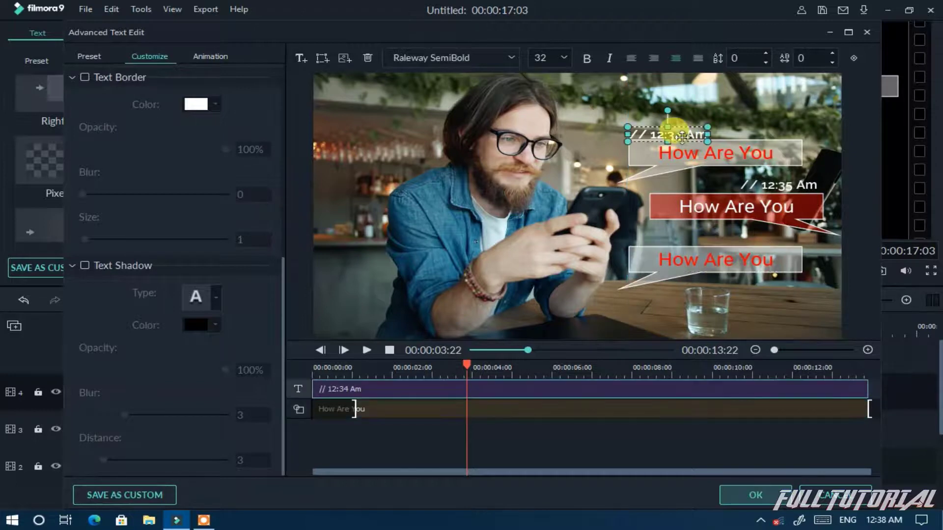
pyautogui.moveTo(682, 136); pyautogui.dragTo(678, 239)
# Change the third bubble's text to "where are you" and accept the title edits
pyautogui.click(680, 258)
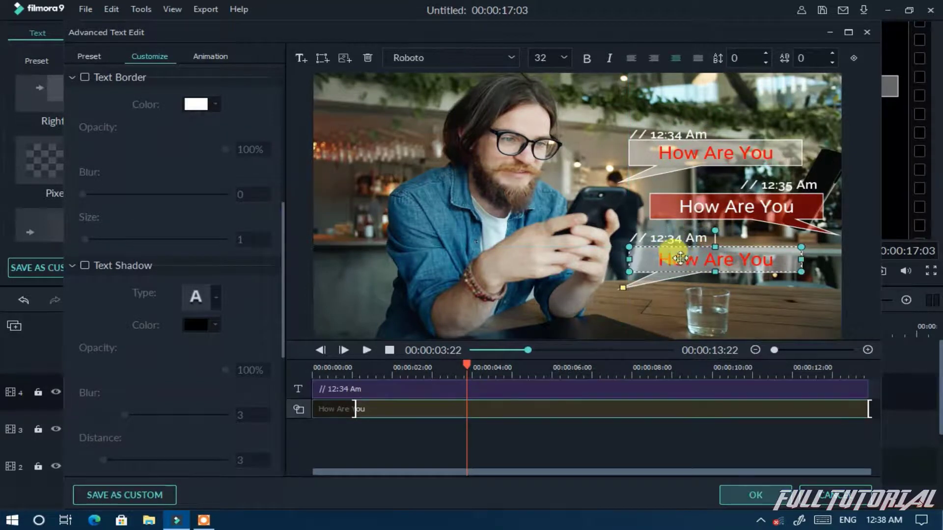
pyautogui.scroll(6, 193, 125)
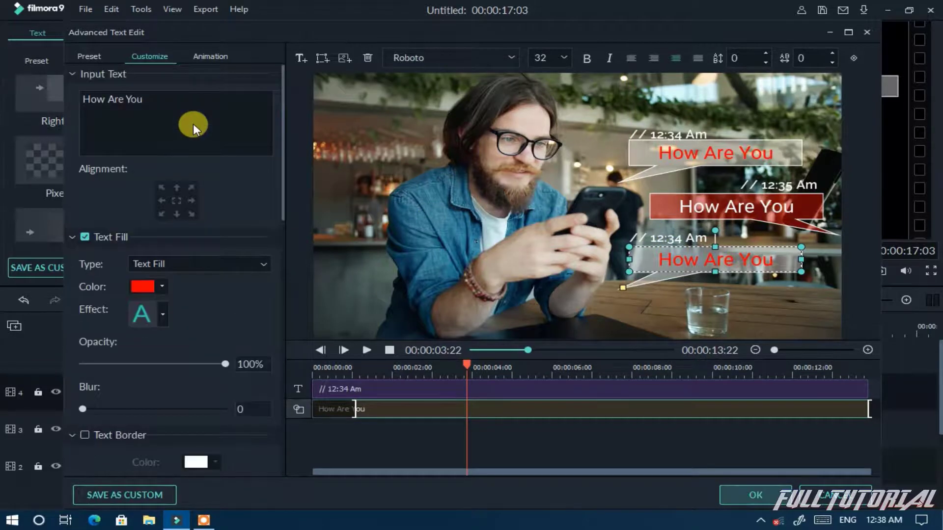
pyautogui.moveTo(147, 100); pyautogui.dragTo(95, 99)
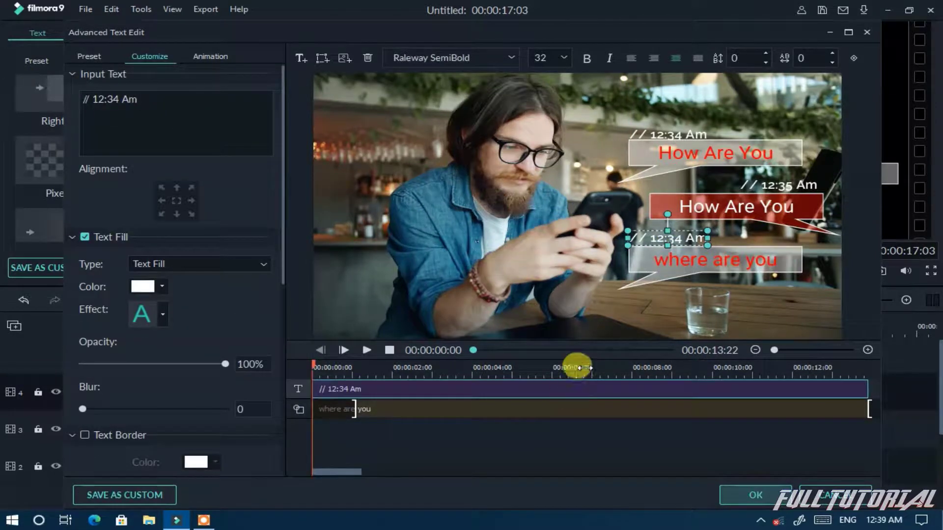
pyautogui.moveTo(572, 364); pyautogui.dragTo(599, 368)
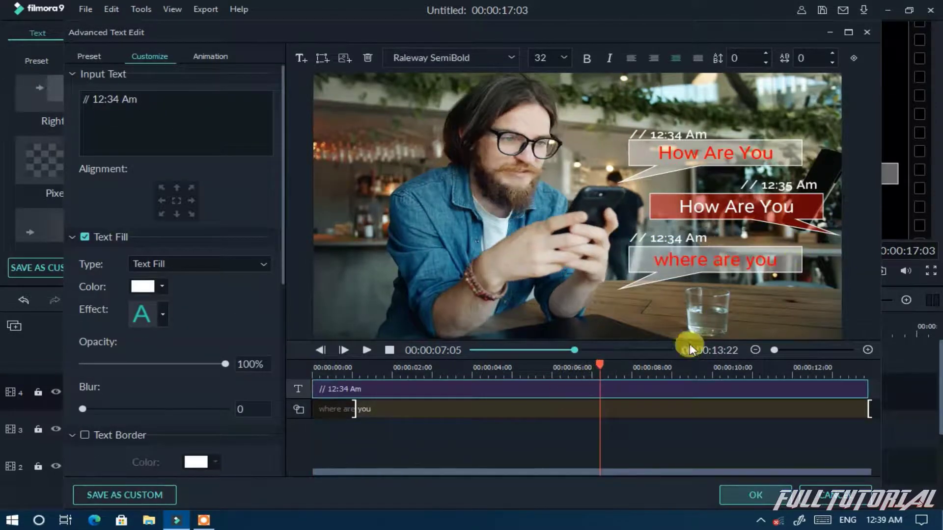
pyautogui.click(748, 491)
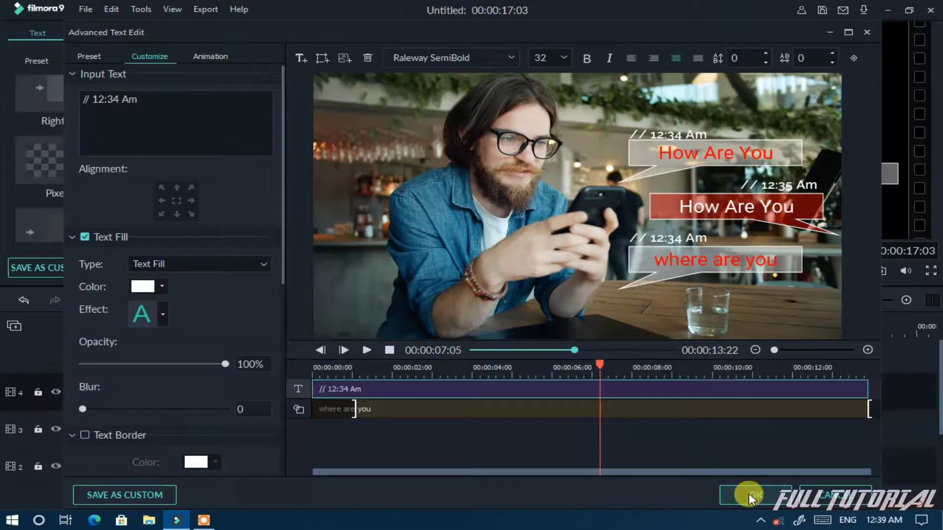
# Replace the red bubble's text with "I am fine" in the Ravie font, accept it, and preview the video from the beginning
pyautogui.moveTo(585, 509); pyautogui.dragTo(299, 497)
pyautogui.click(291, 426)
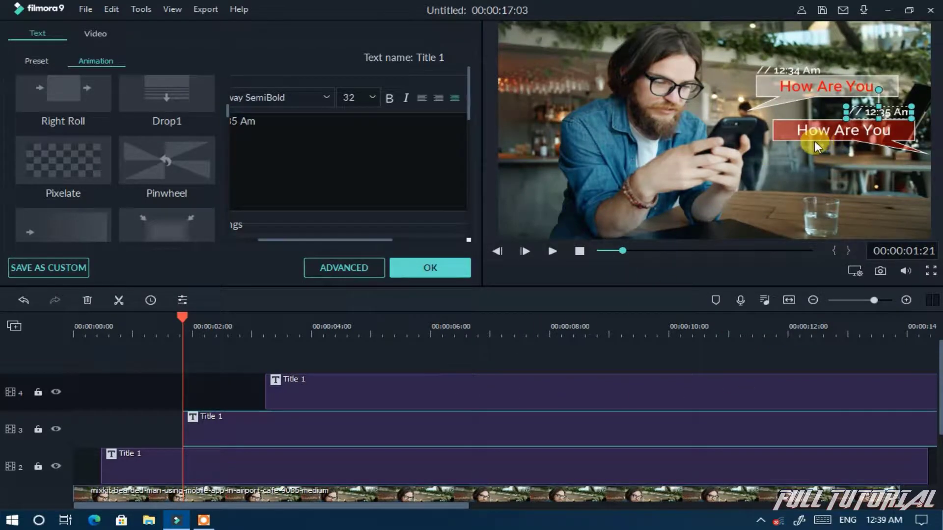
pyautogui.scroll(-5, 294, 238)
pyautogui.moveTo(293, 241); pyautogui.dragTo(257, 239)
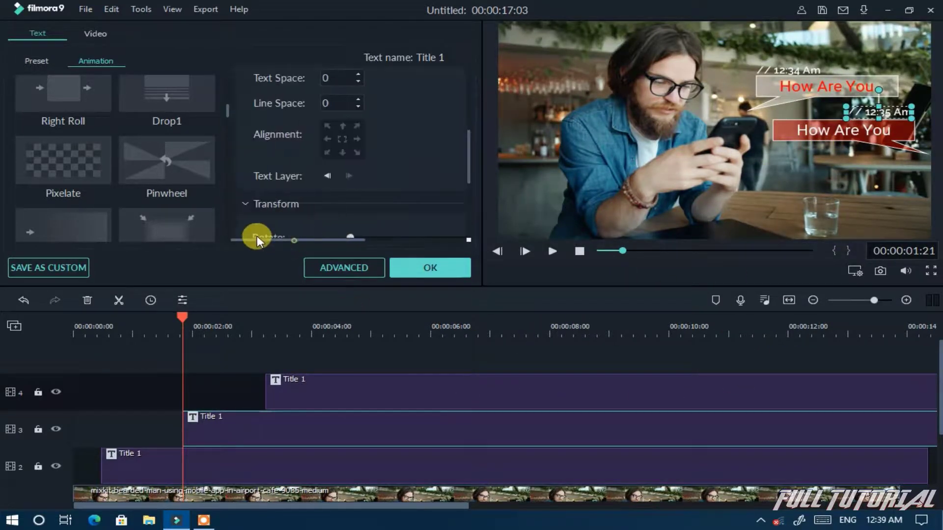
pyautogui.scroll(5, 326, 175)
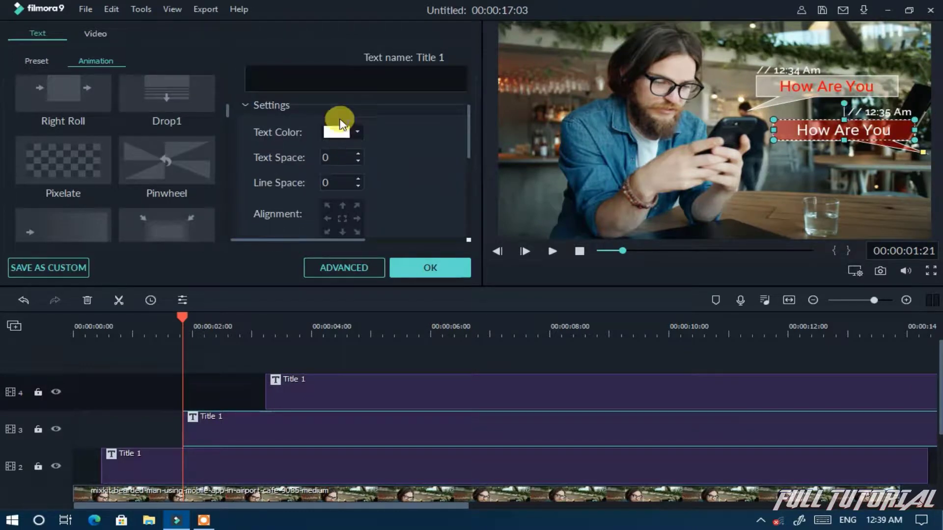
pyautogui.doubleClick(300, 122)
pyautogui.hotkey('ctrl', 'a')
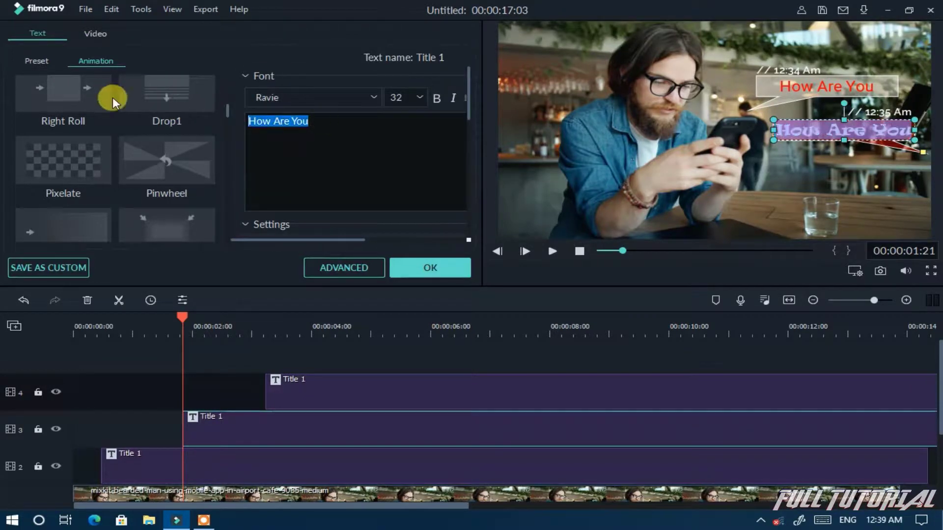
pyautogui.press('BackSpace')
pyautogui.write('I')
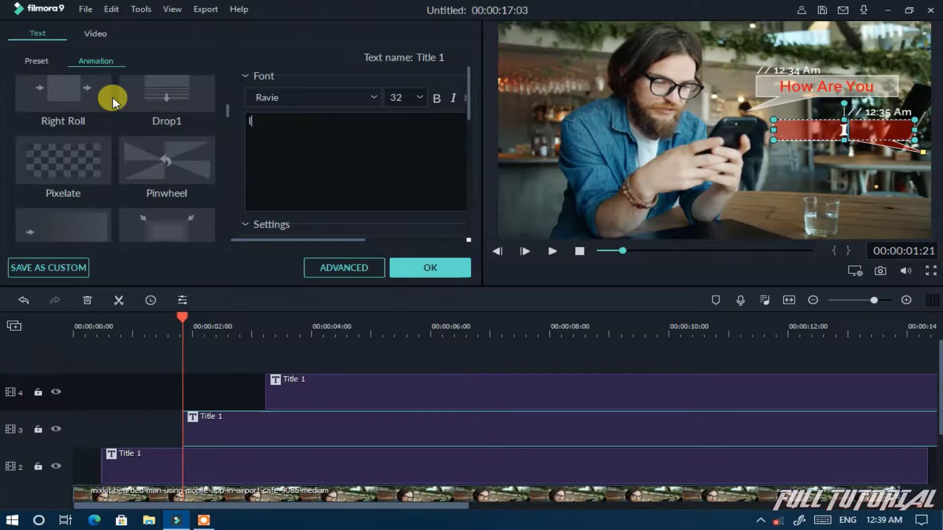
pyautogui.write(' am fine')
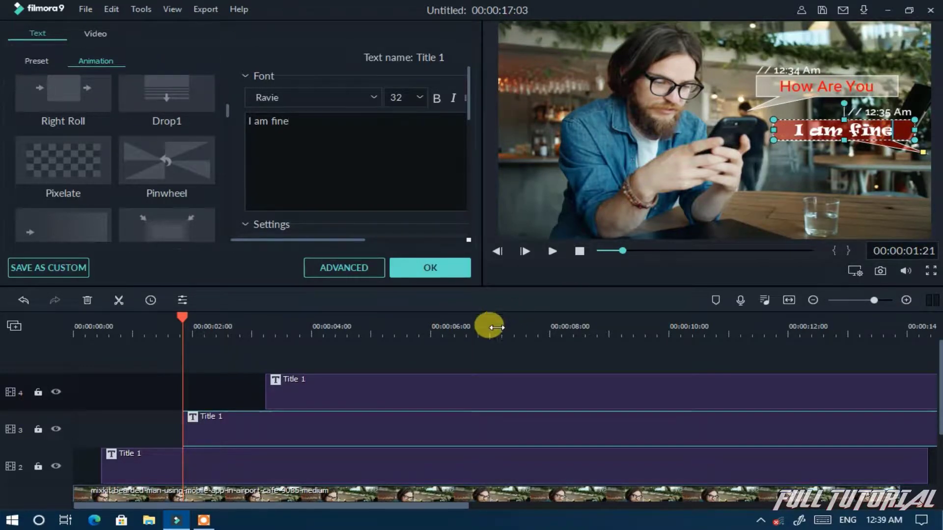
pyautogui.click(434, 269)
pyautogui.press('Home')
pyautogui.press('space')
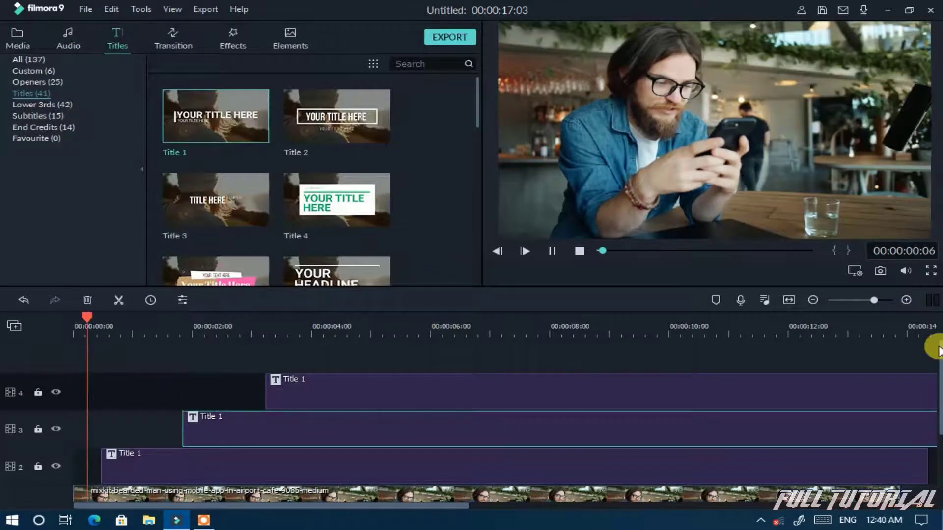